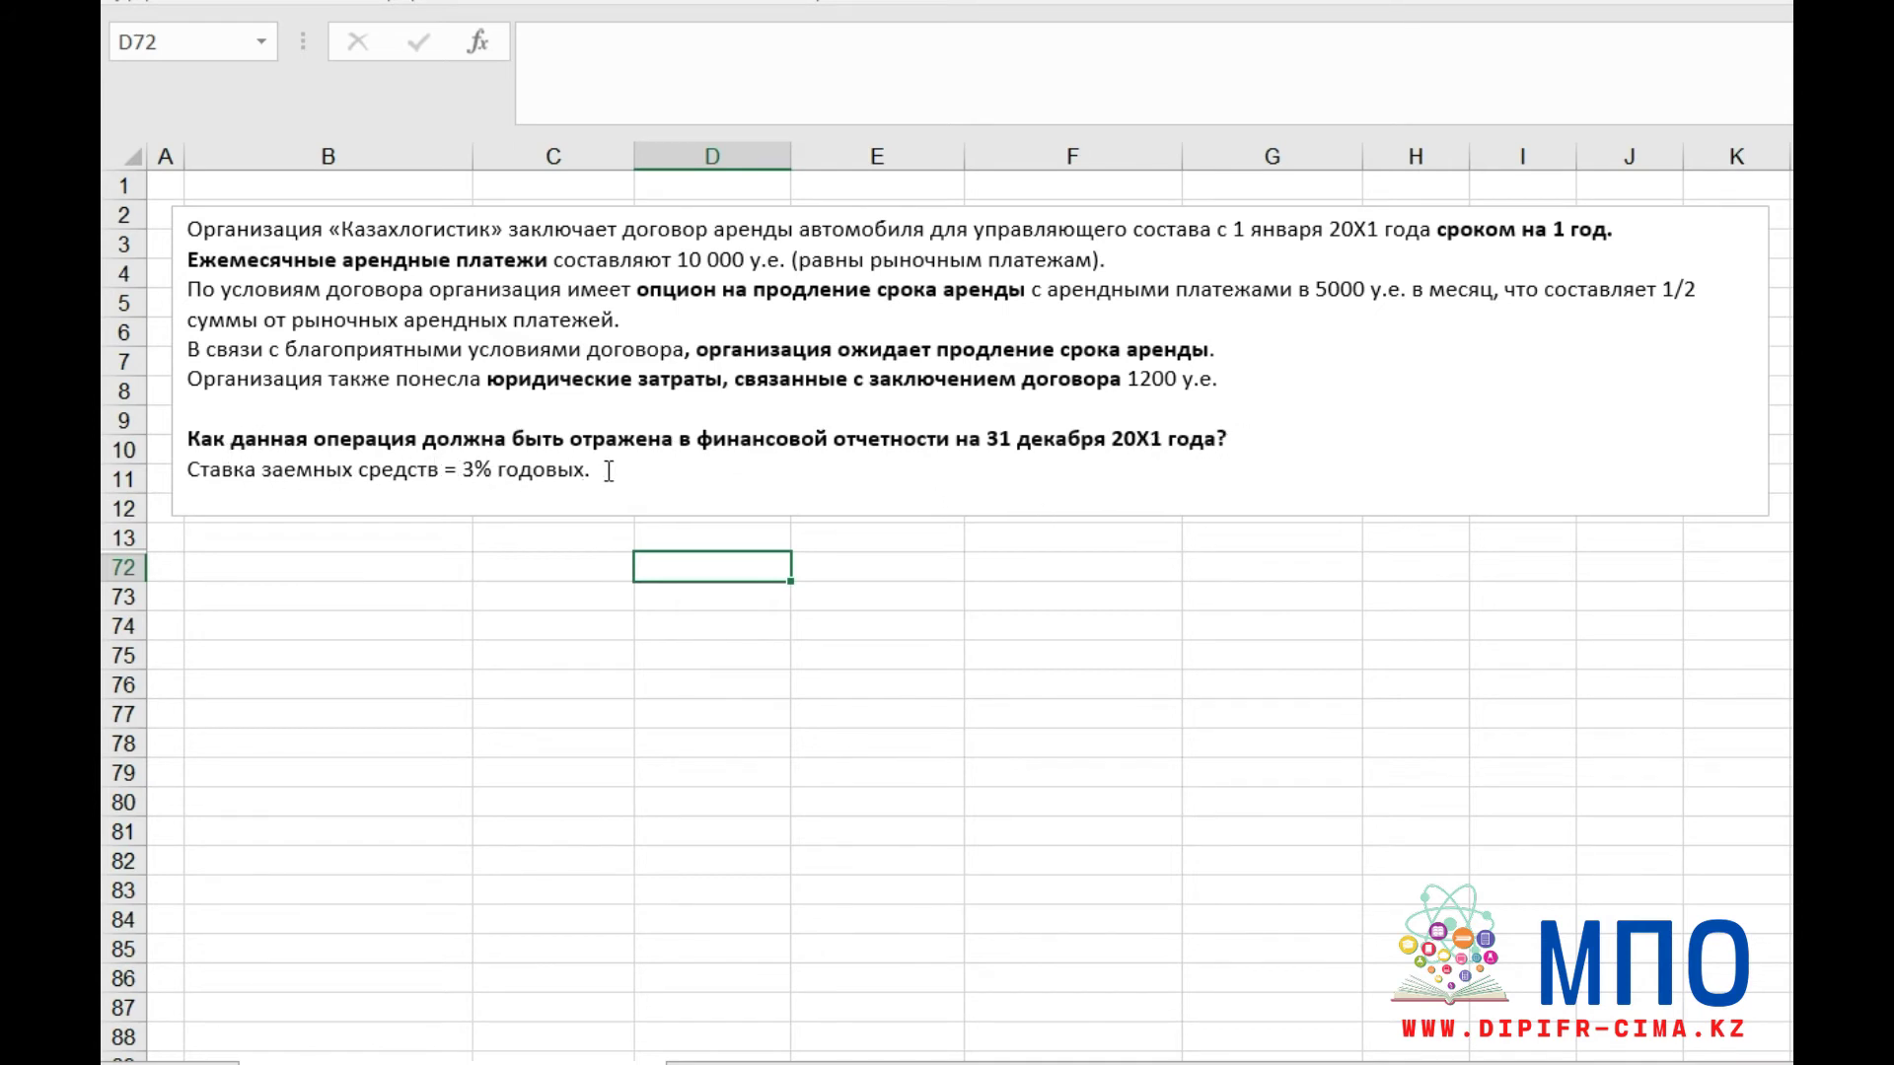
- Review the annual and monthly discount rate rows in the initial measurement section
left_click(562, 591)
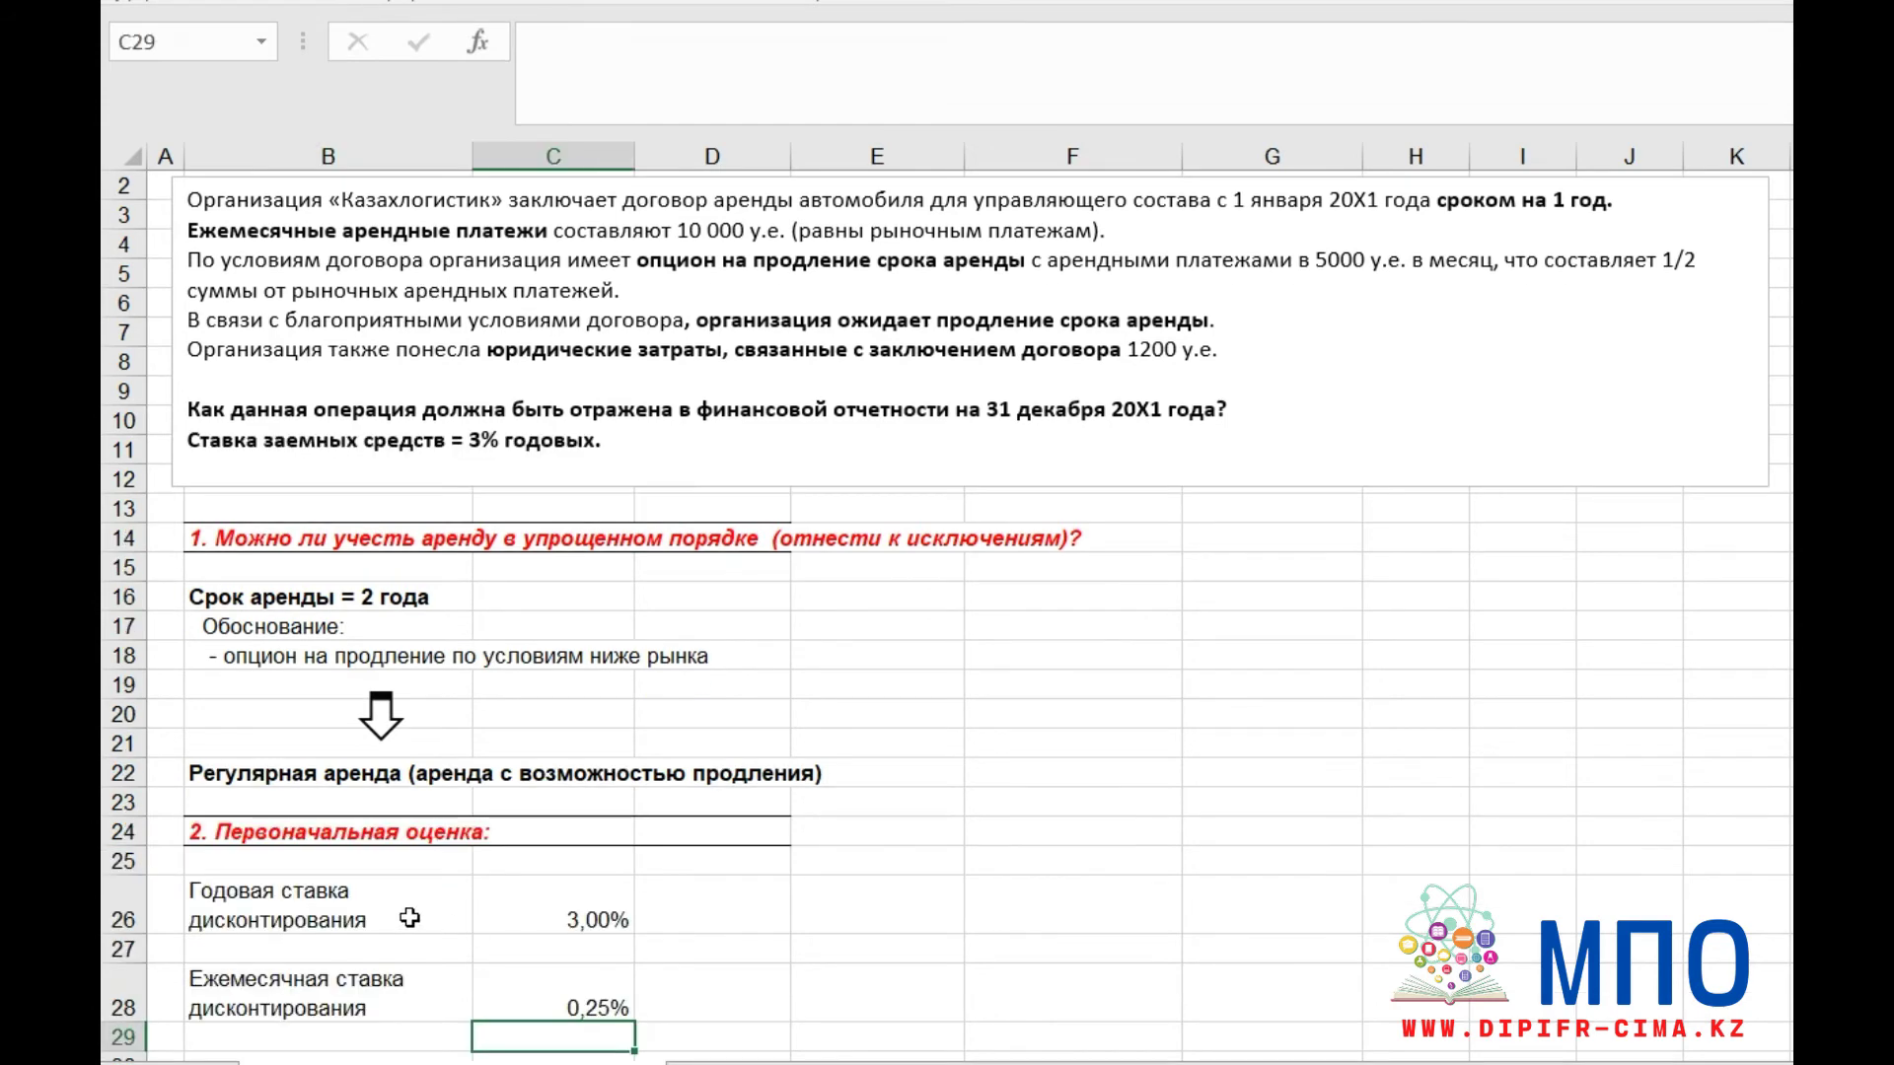
left_click(381, 909)
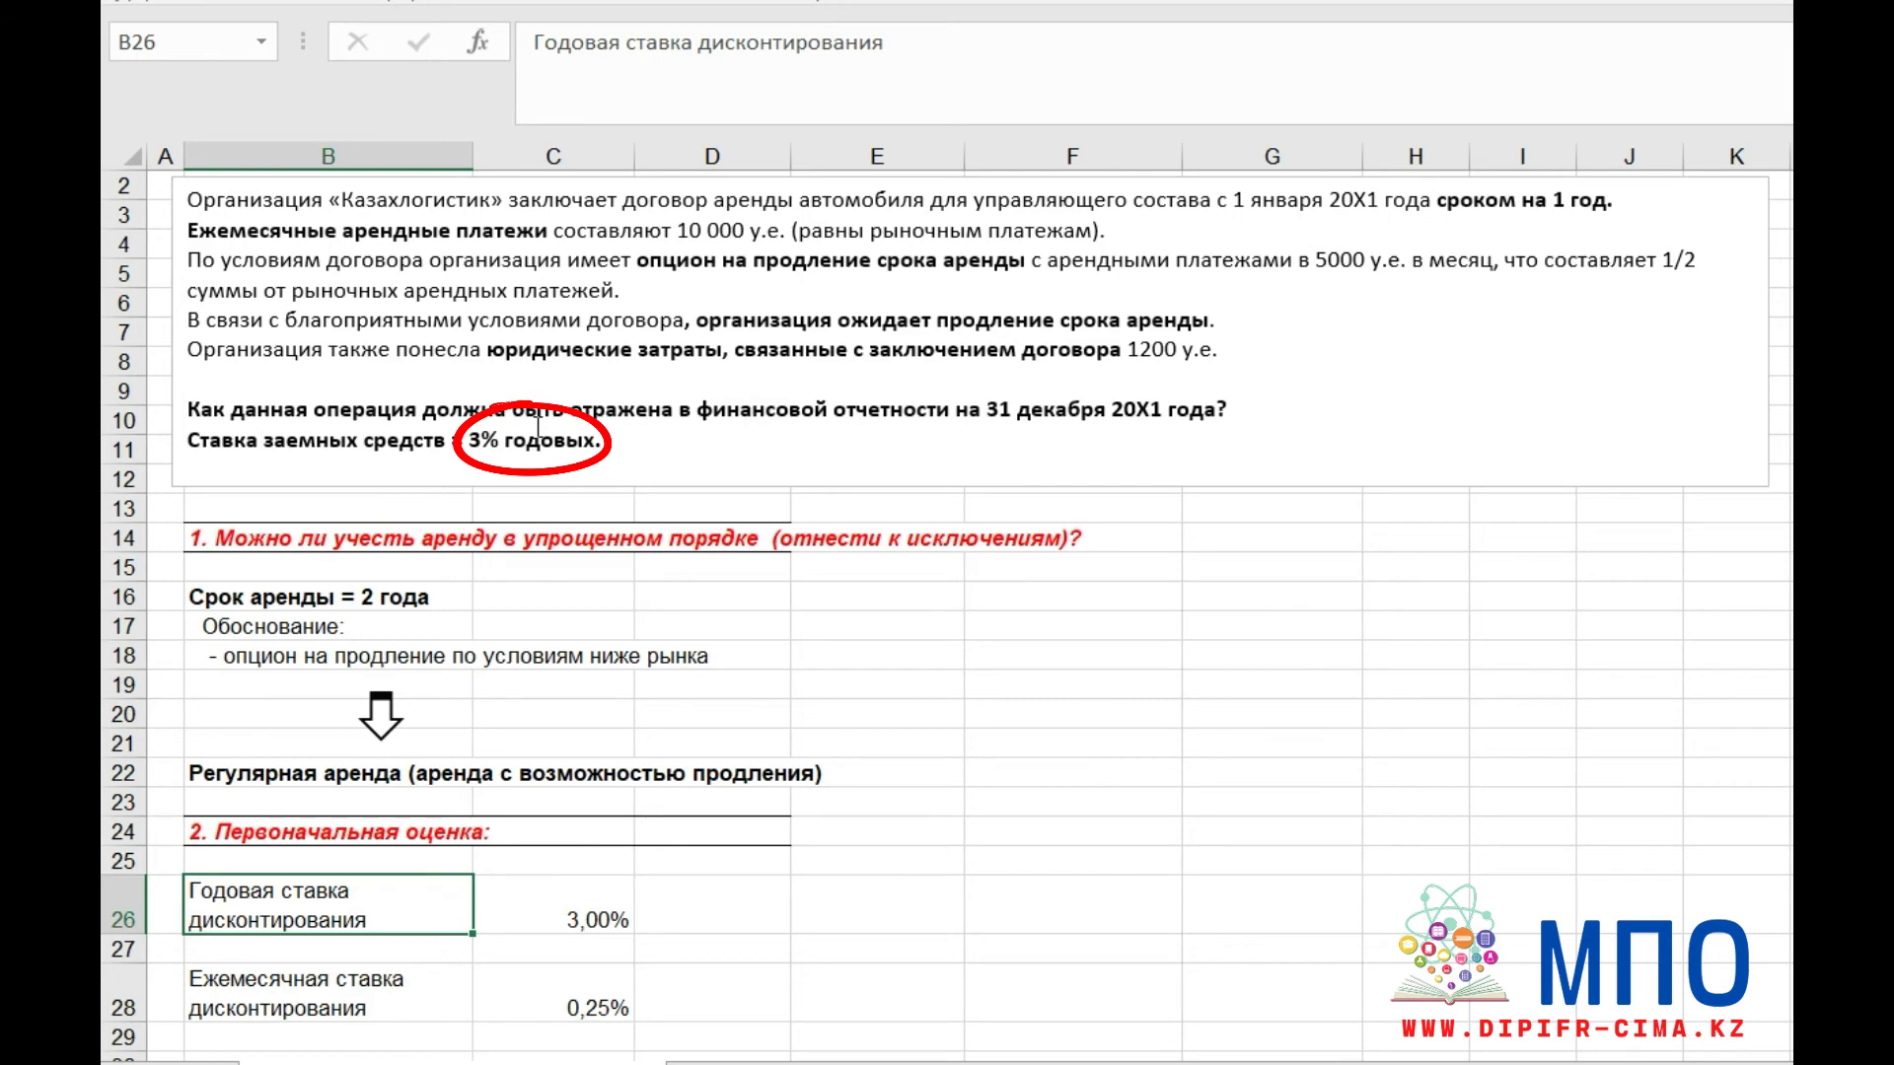
left_click(325, 993)
- Fill the lease payment column with -10 000 for months 1–12 and -5 000 for months 13–24
left_click(261, 193)
left_click_drag(261, 194, 178, 244)
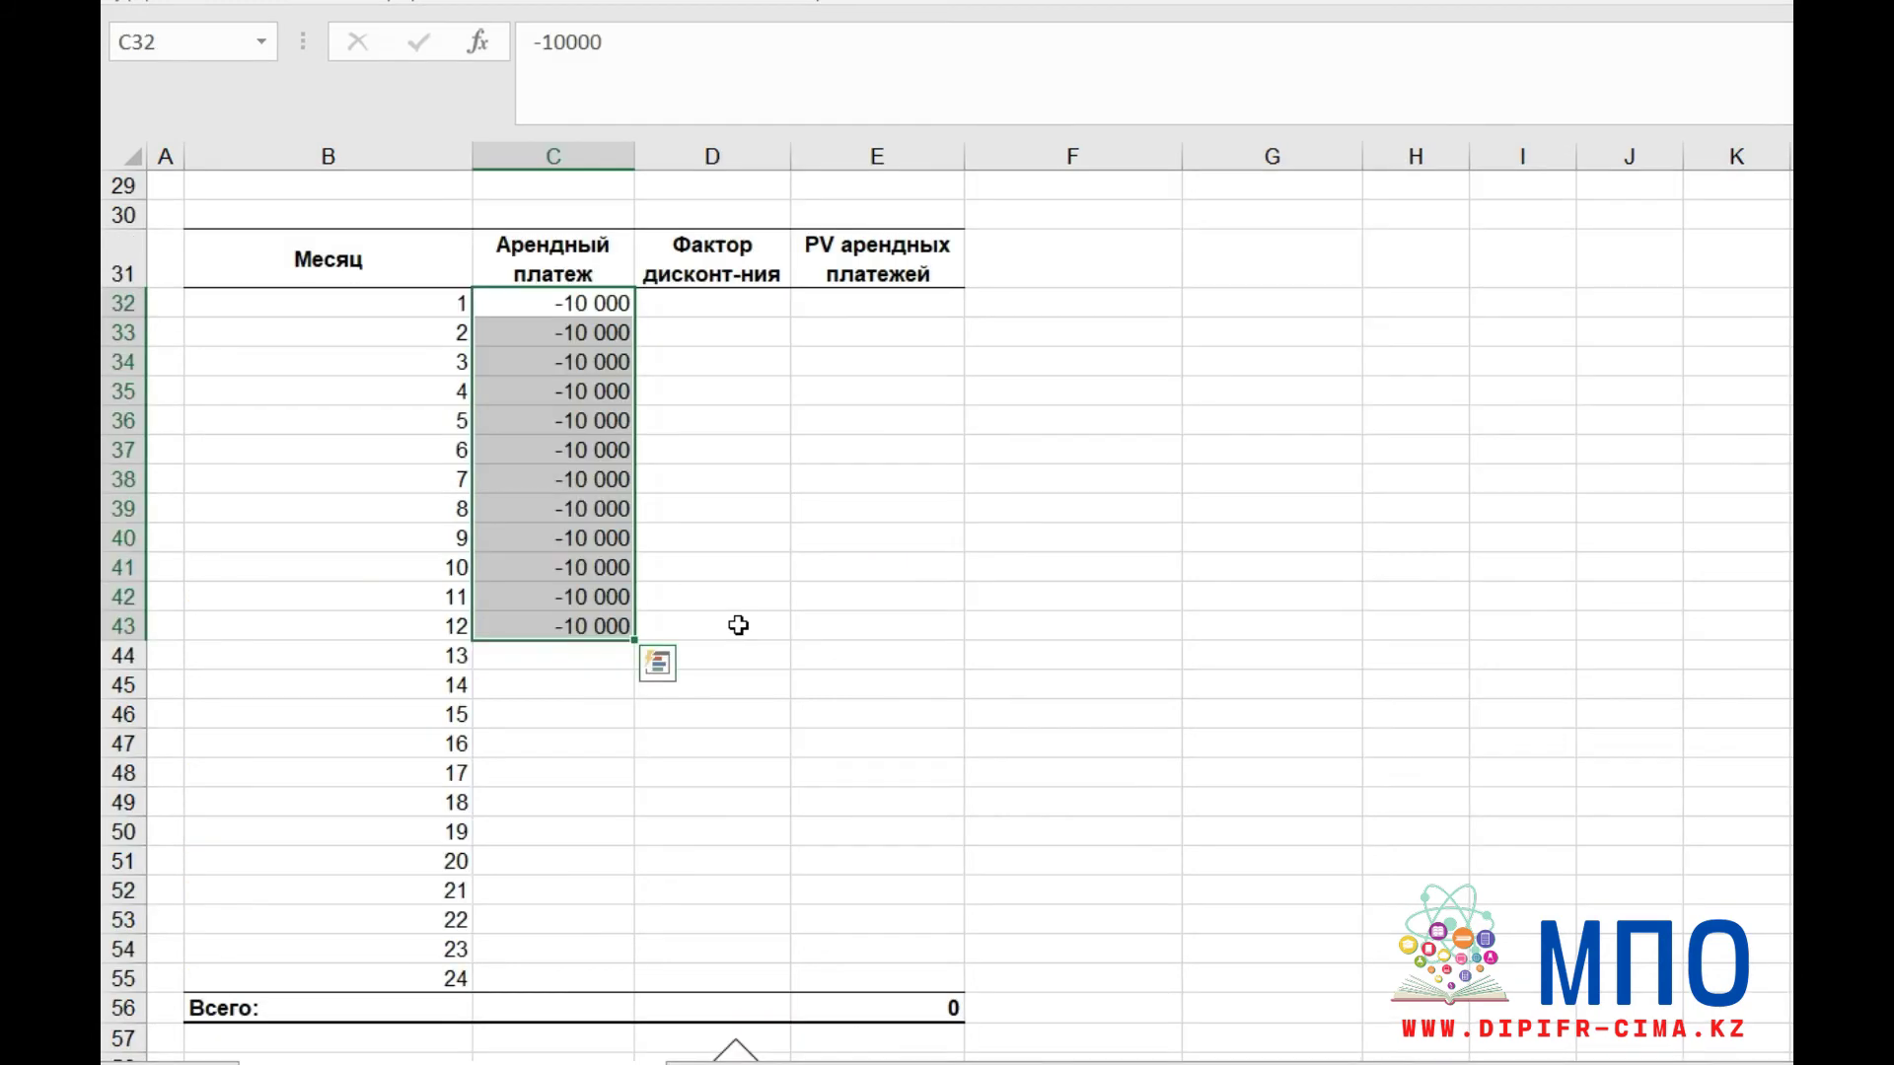
left_click(737, 625)
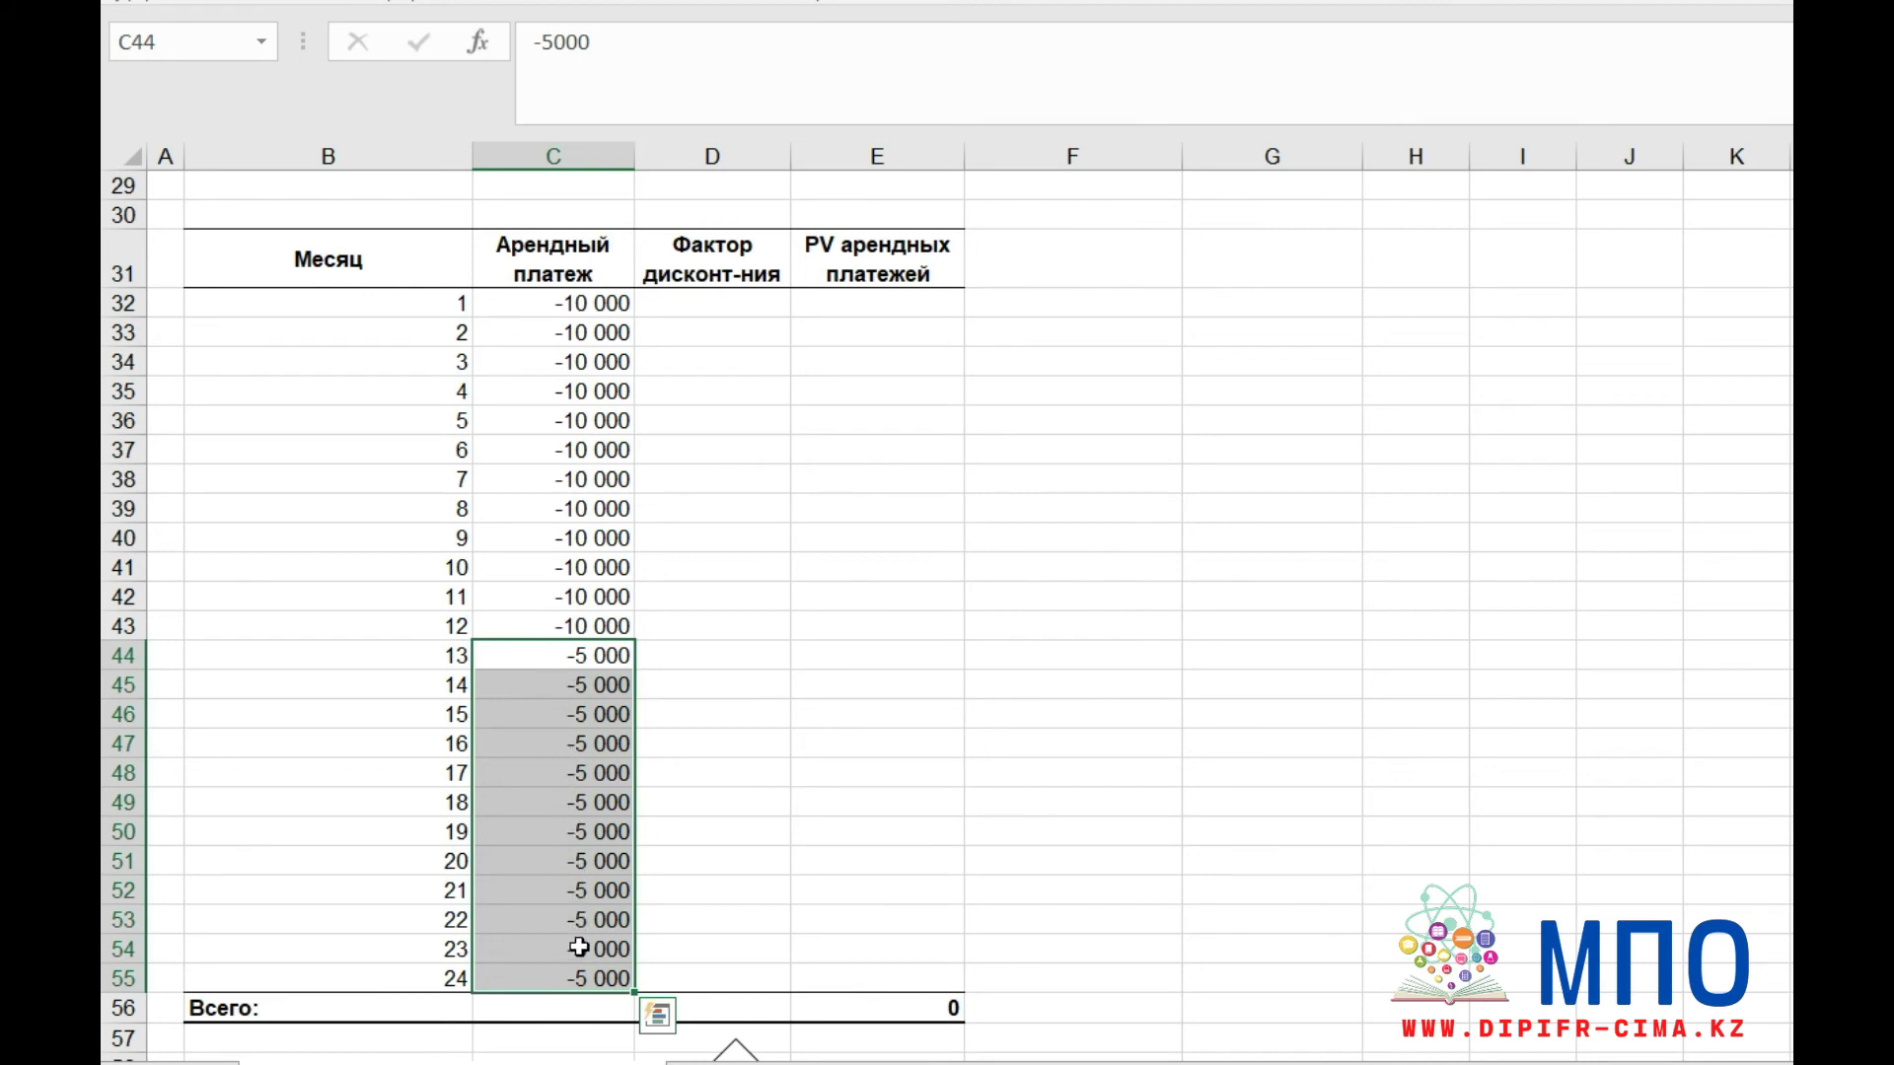
left_click(674, 947)
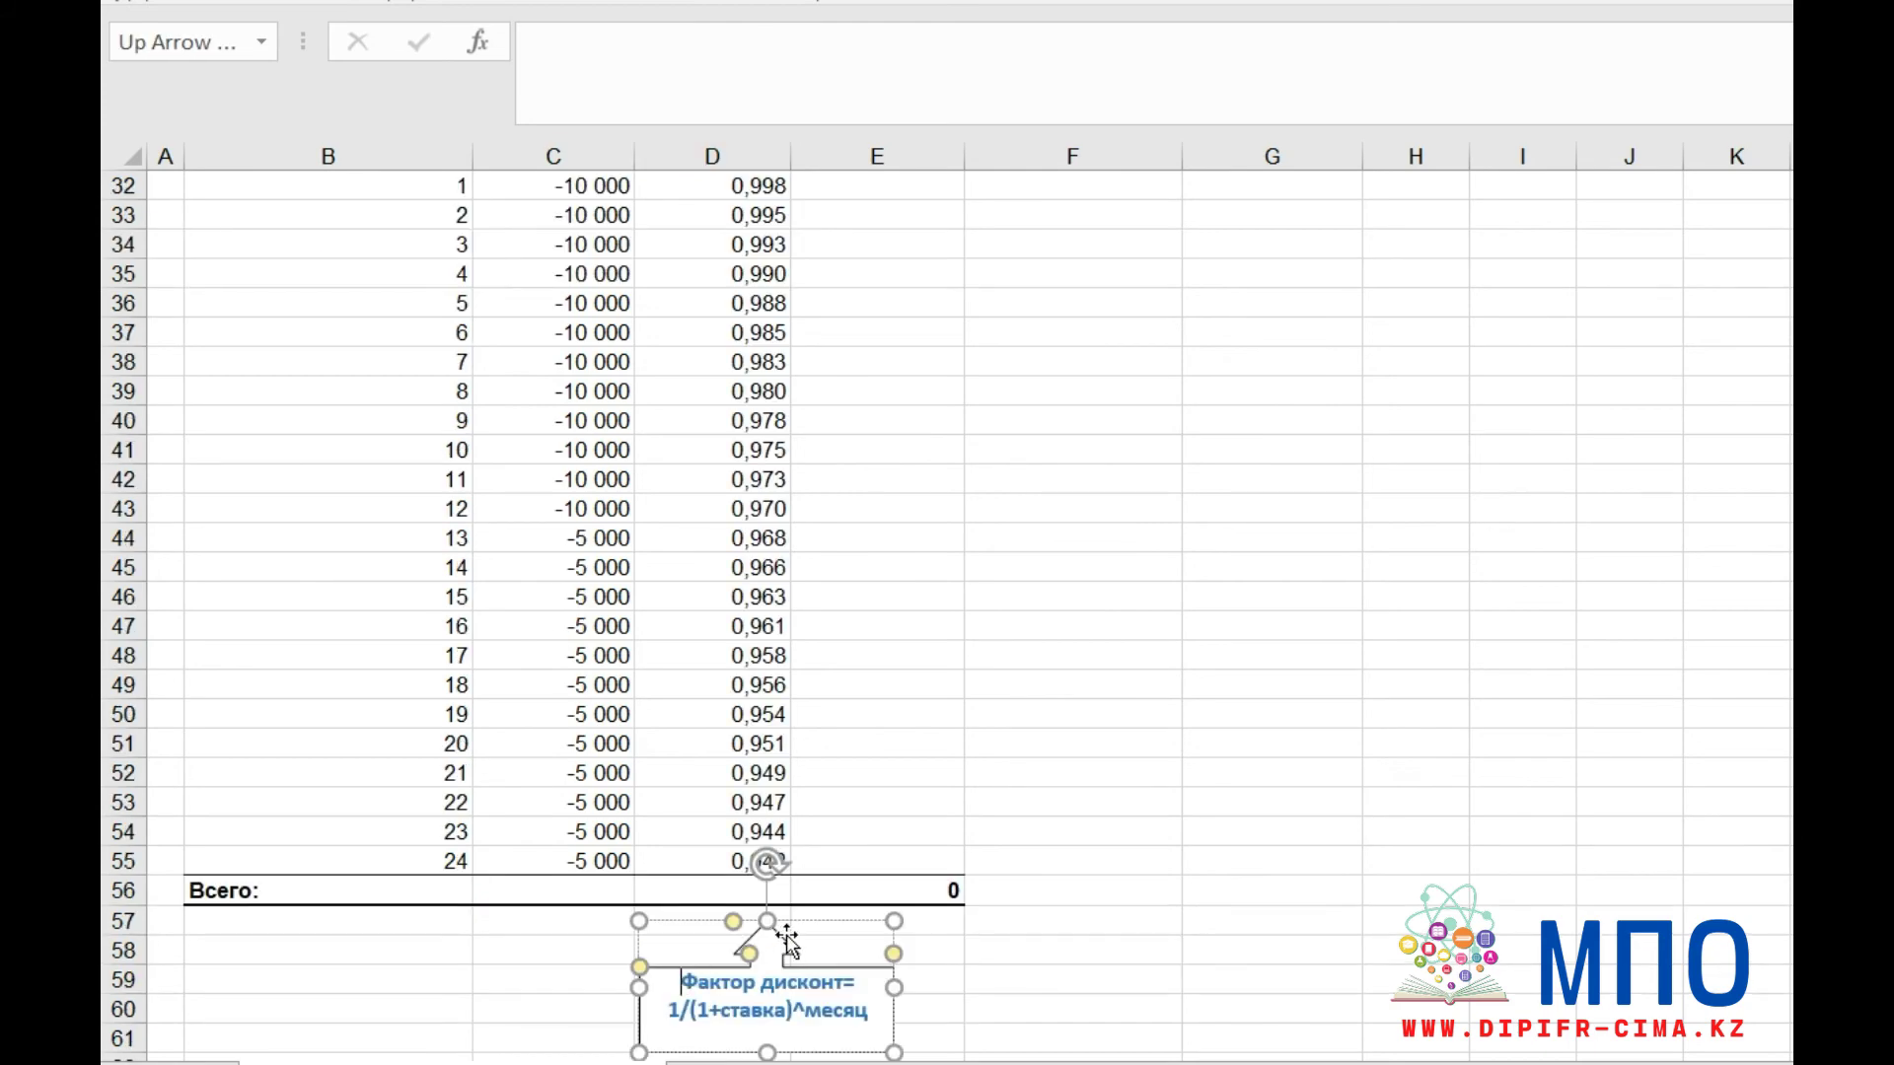
- Move the discount factor formula callout up so its arrow sits directly beneath the discount factor column
left_click_drag(797, 938, 780, 905)
left_click(935, 967)
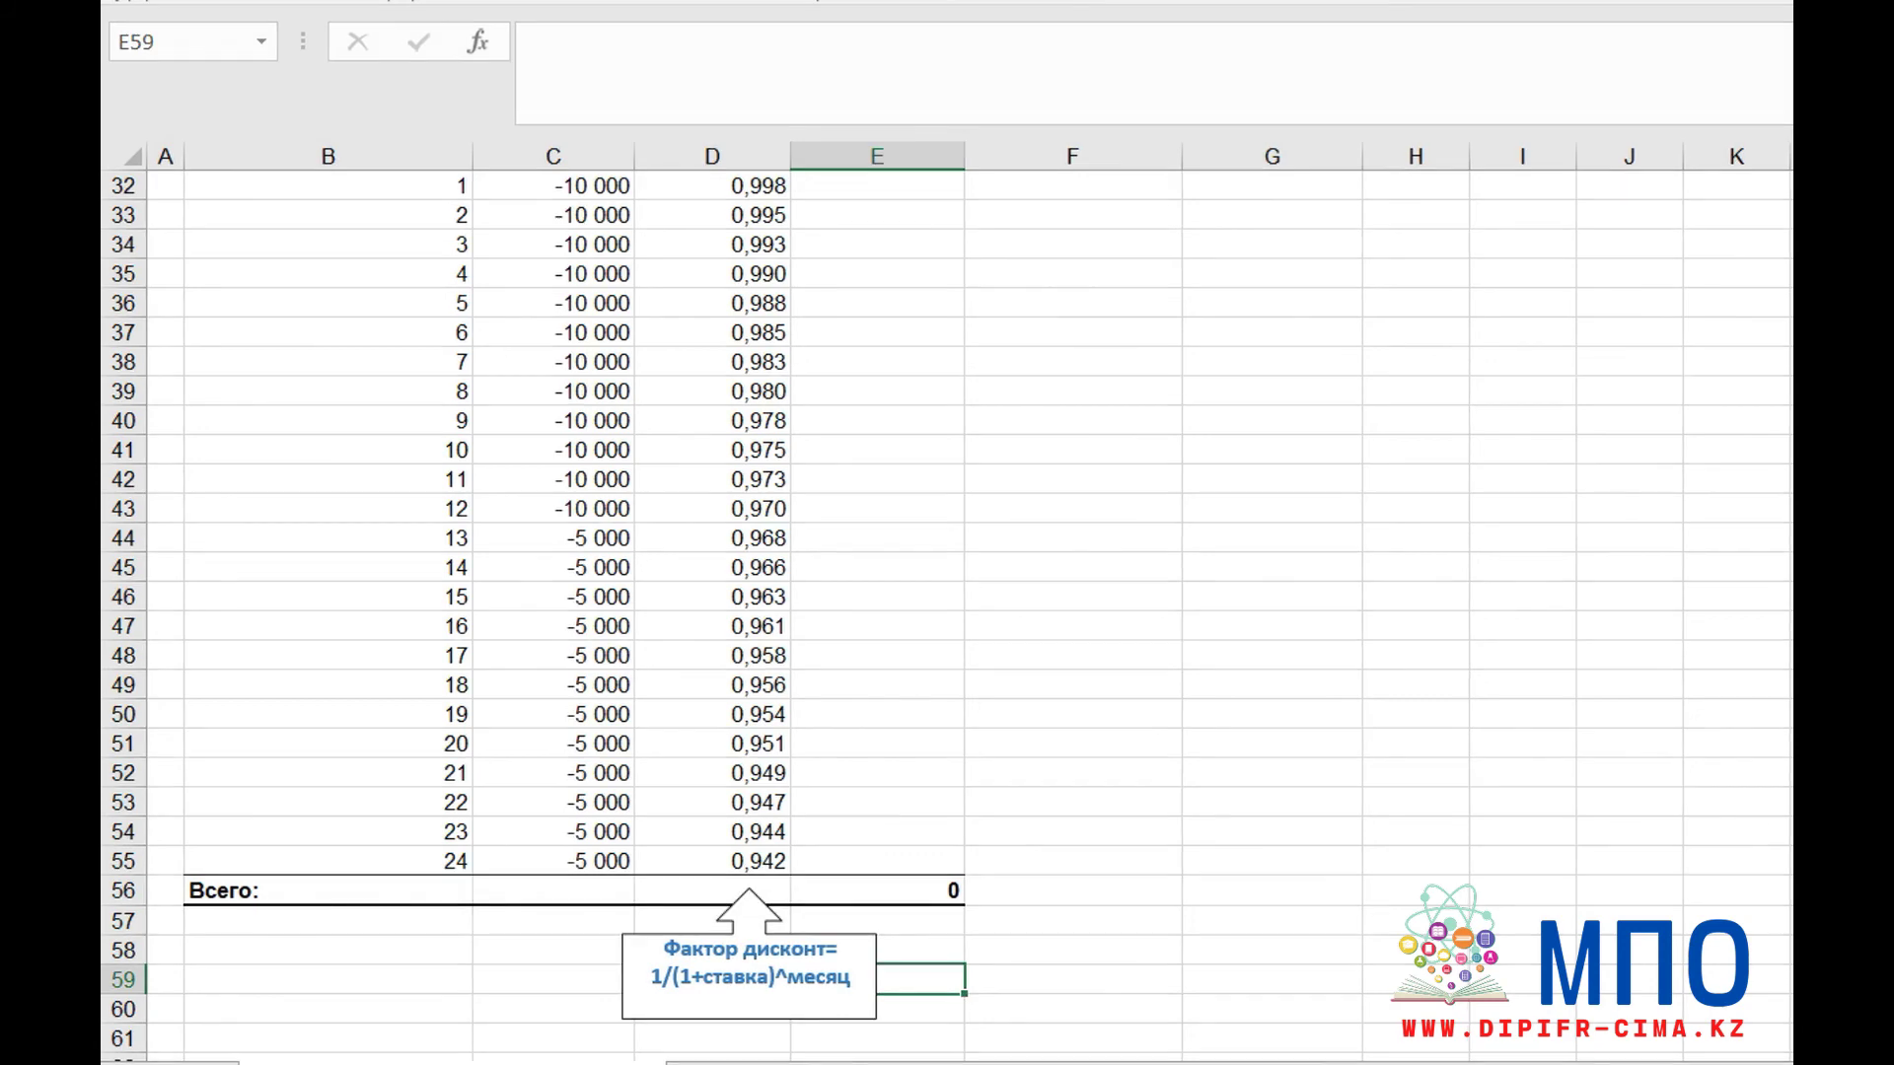
scroll(836, 291, "up", 1)
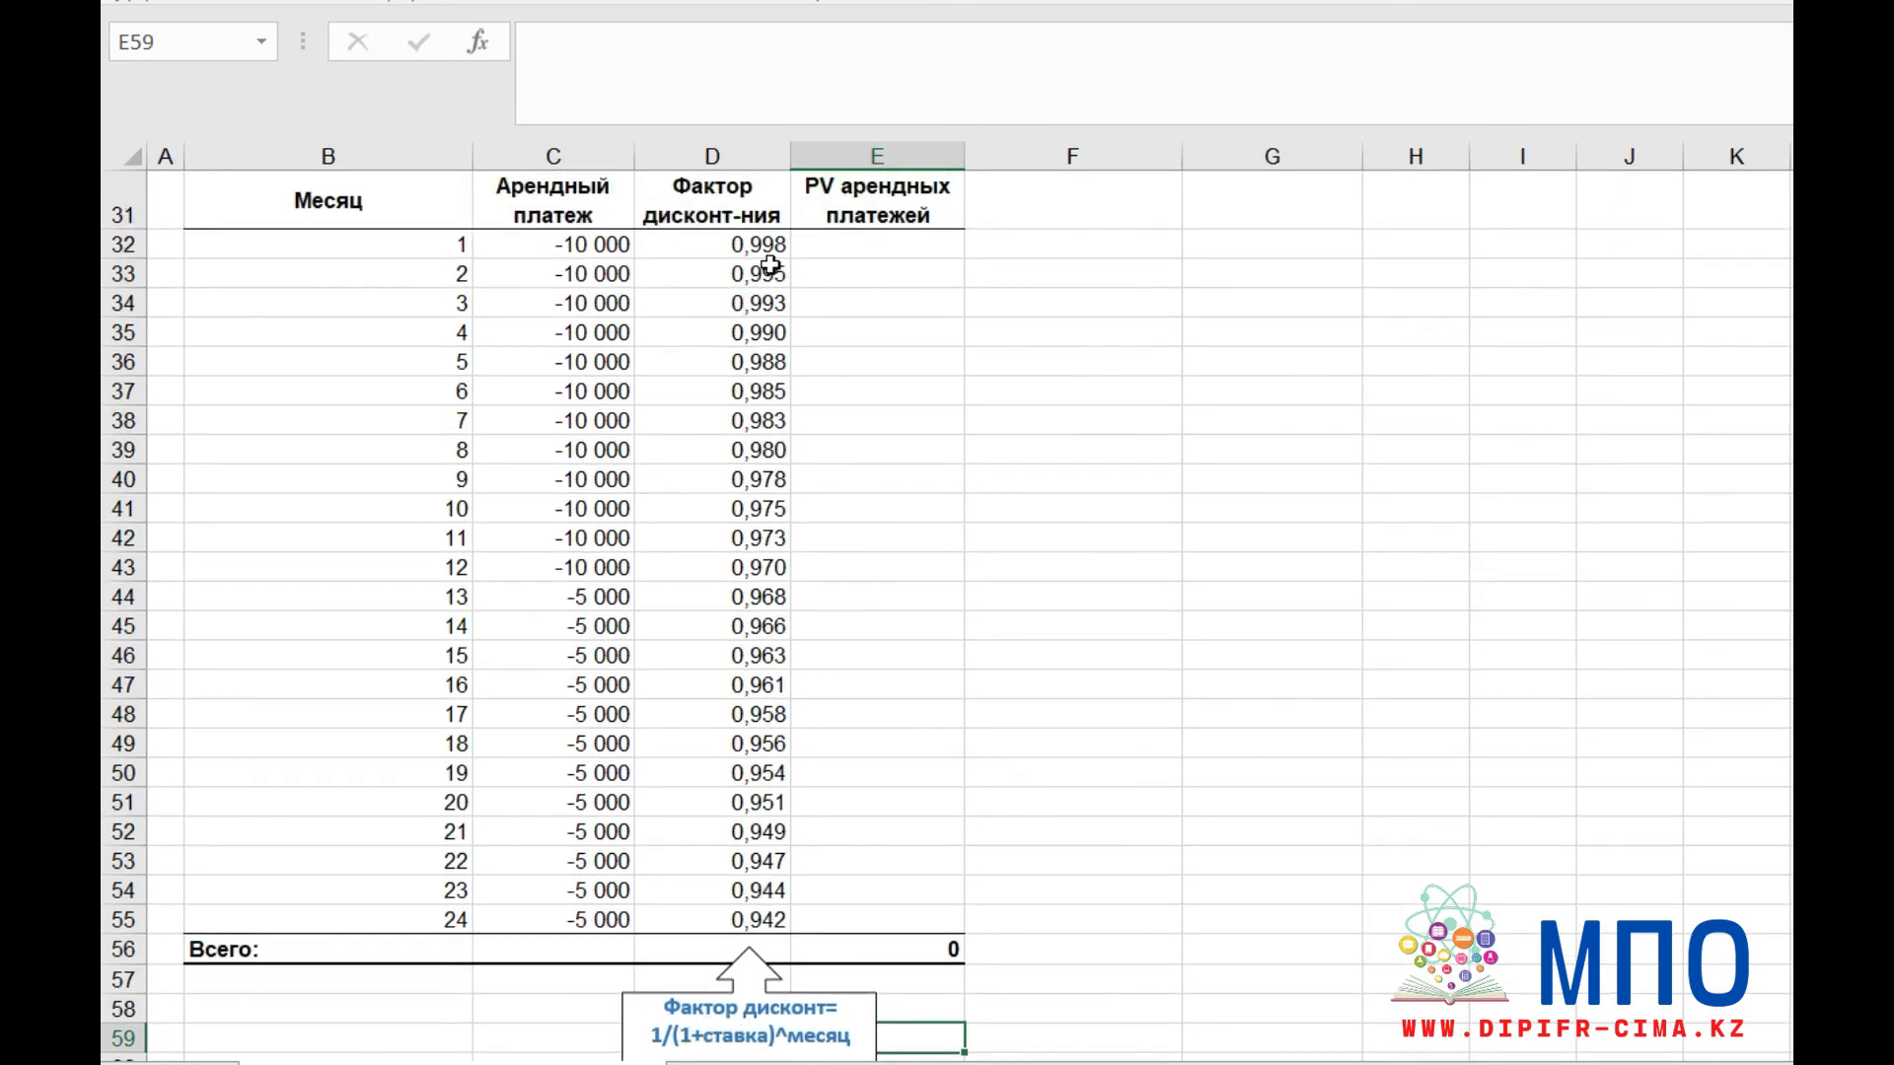
- Inspect the first month's discount factor and the present value formulas for months 1 and 2
left_click(693, 239)
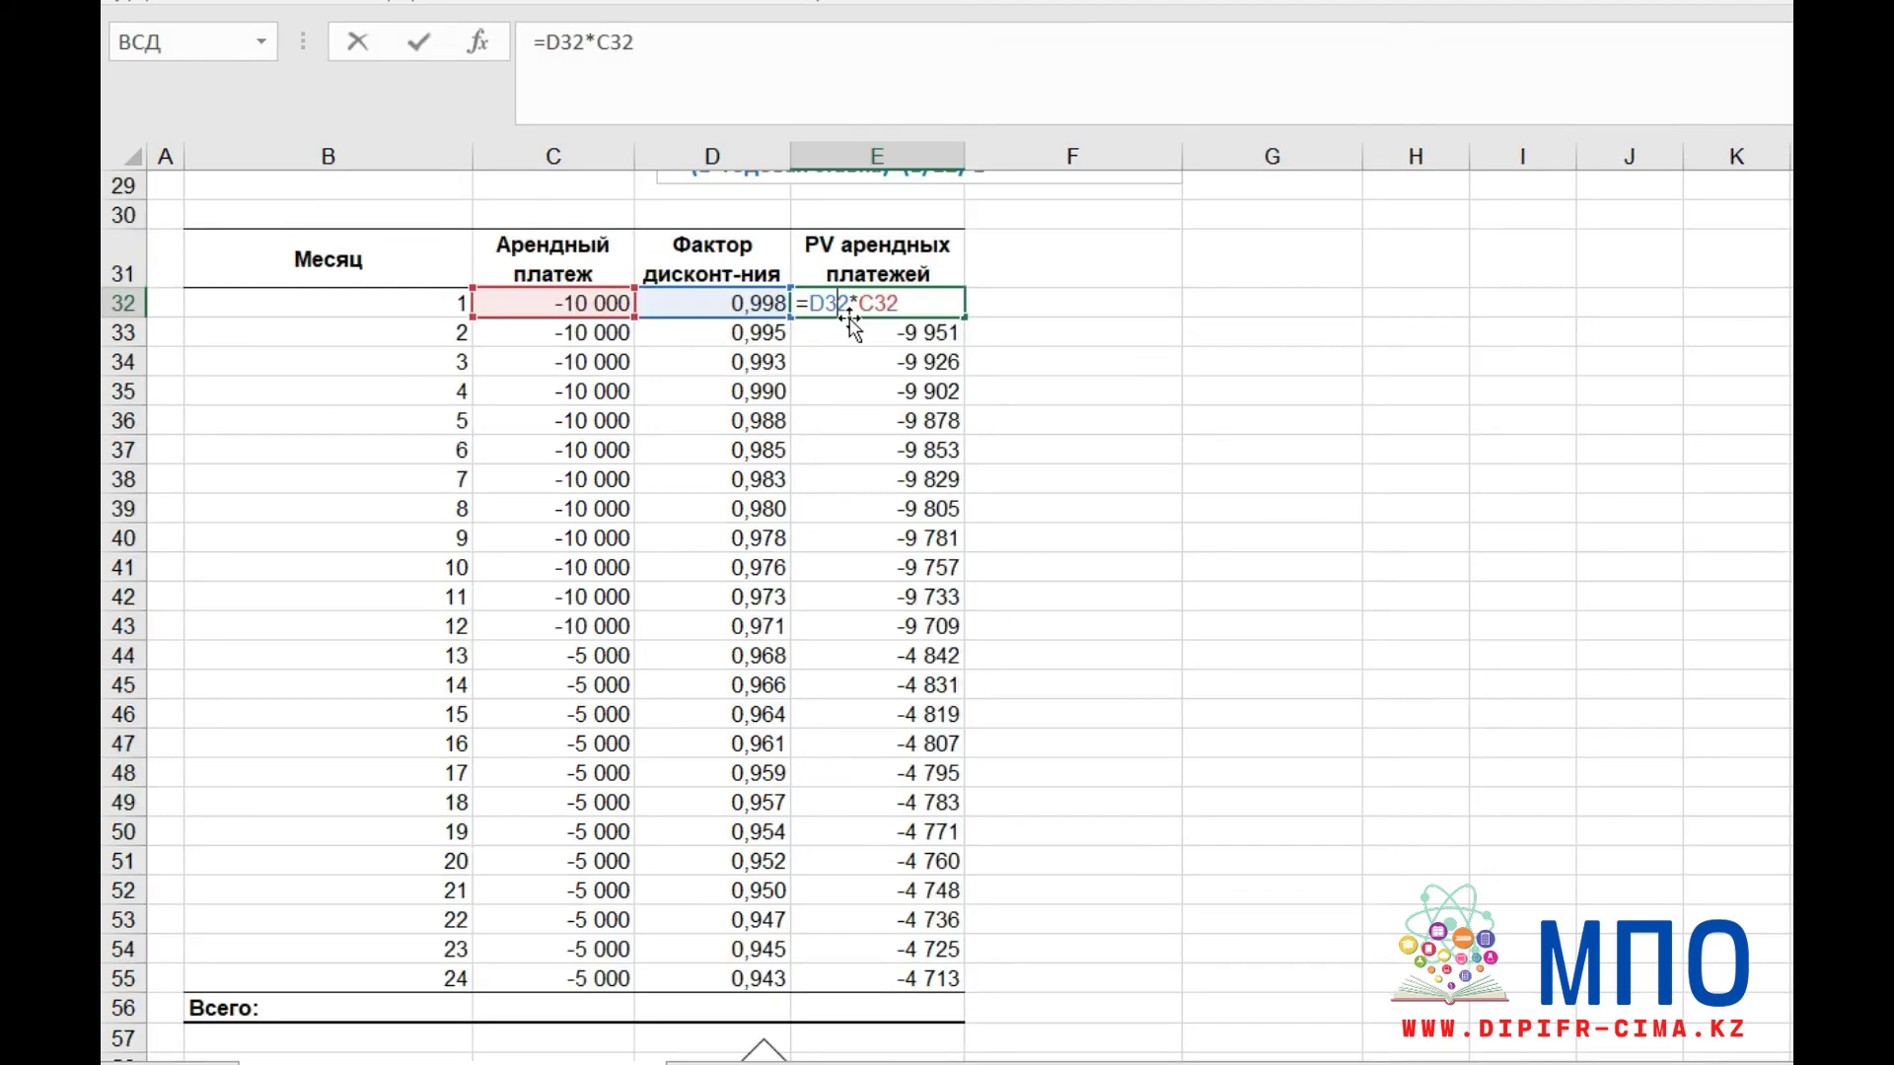
key("Return")
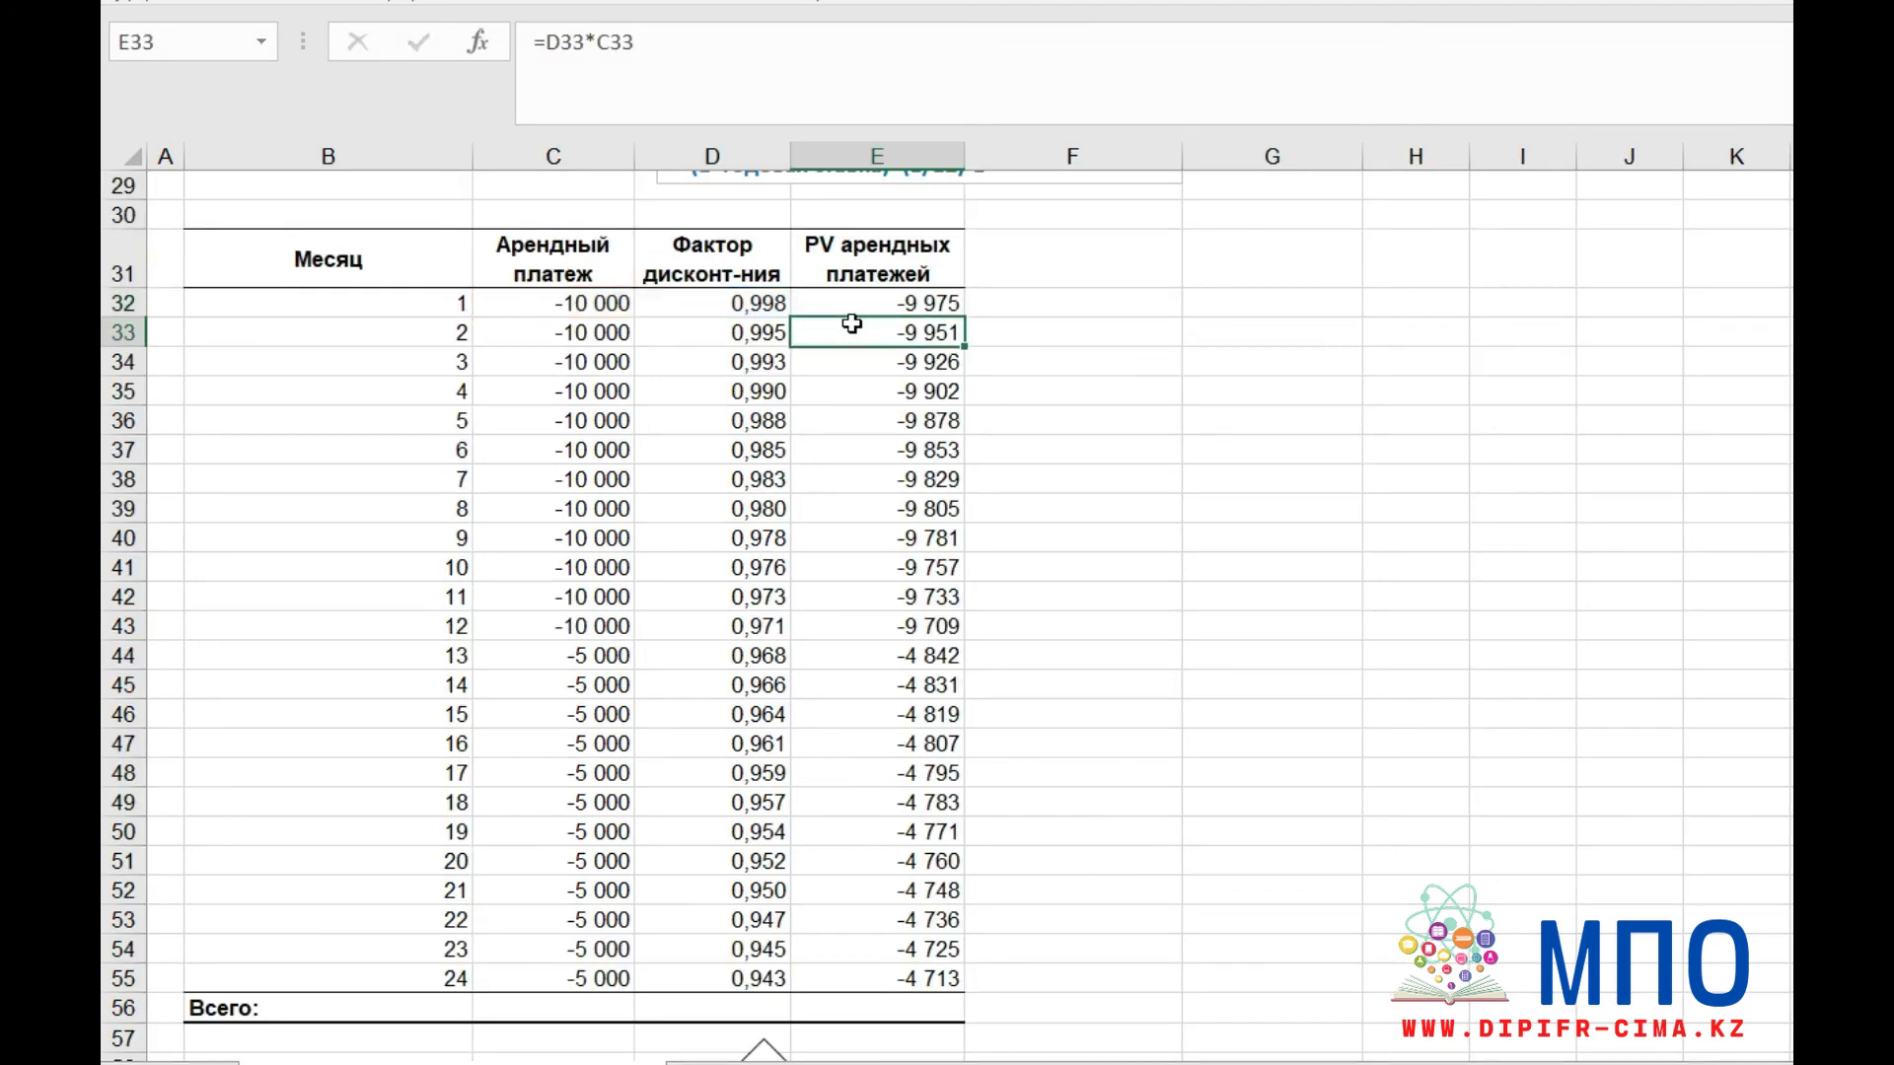
double_click(851, 323)
key("Return")
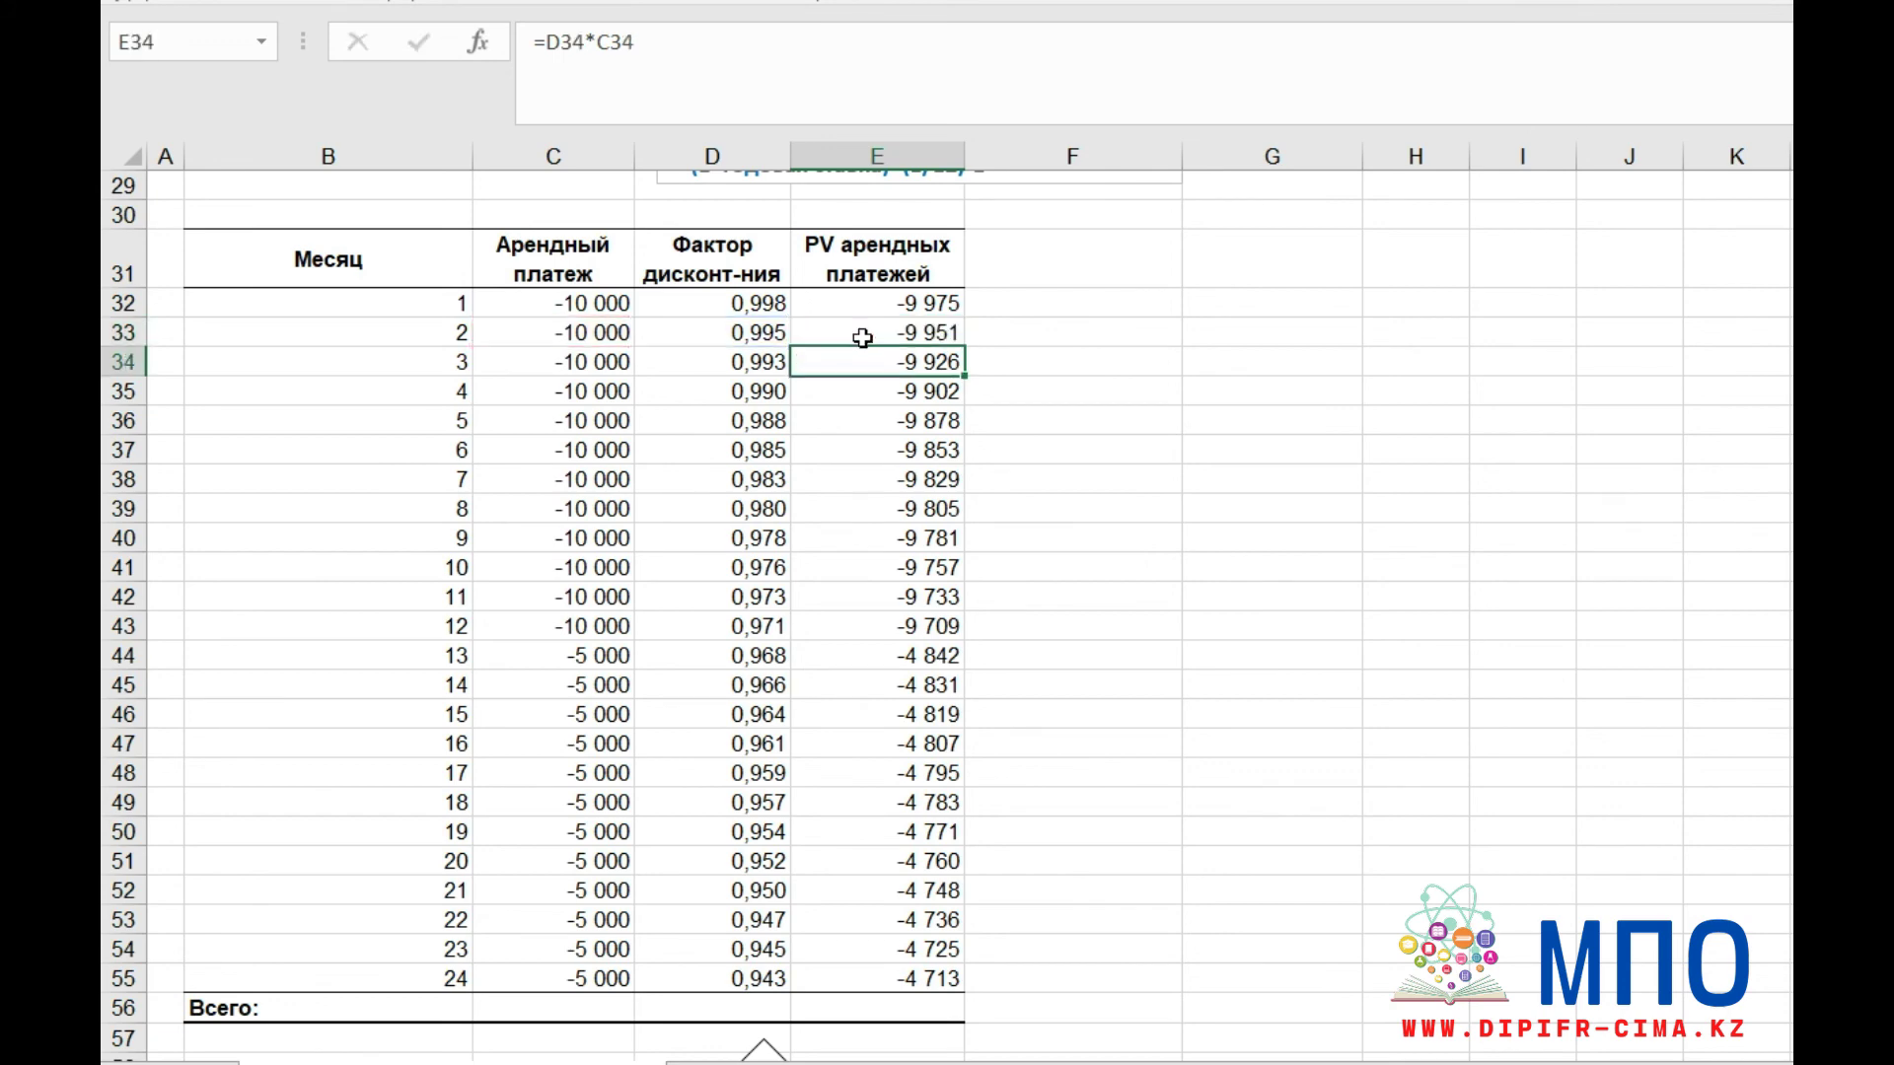
- Total the present values of the lease payments in E56 with =СУММ(E32:E55) and check the summed range
left_click(877, 1007)
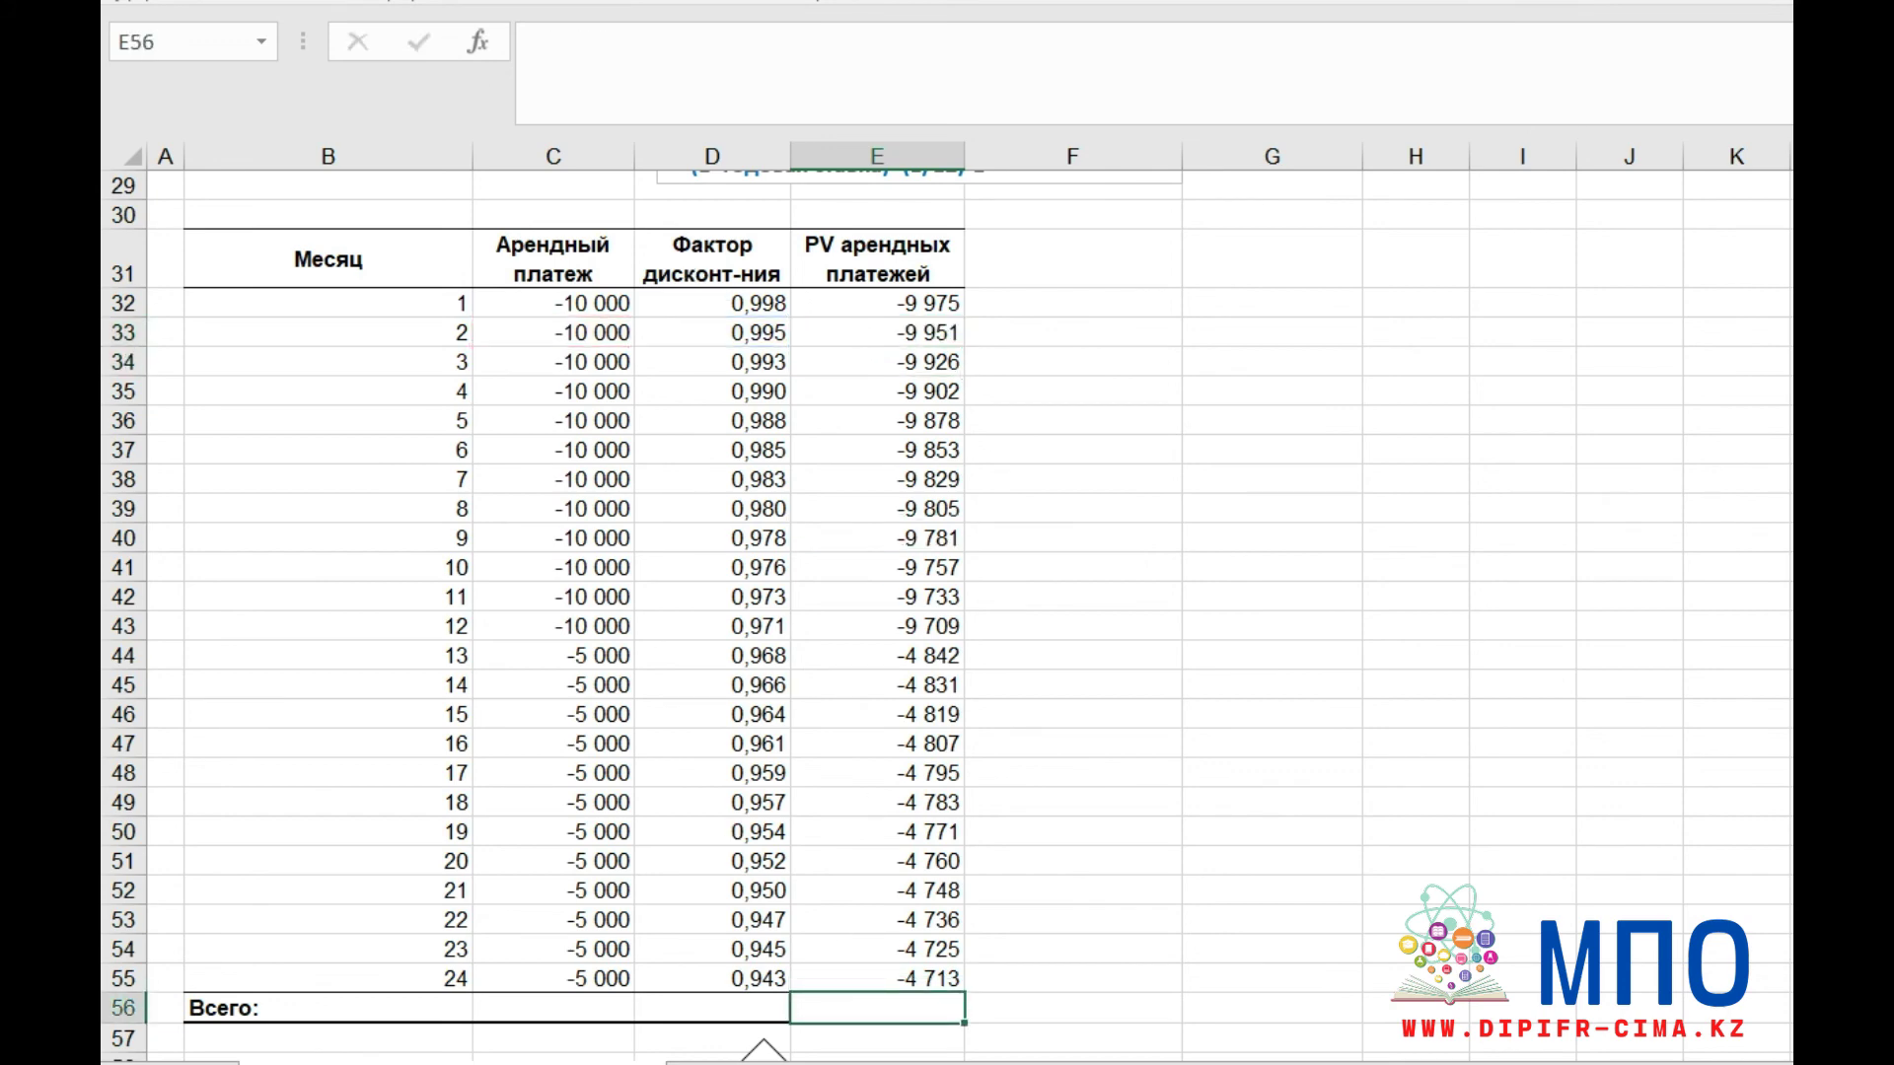
left_click(877, 333)
left_click(877, 303)
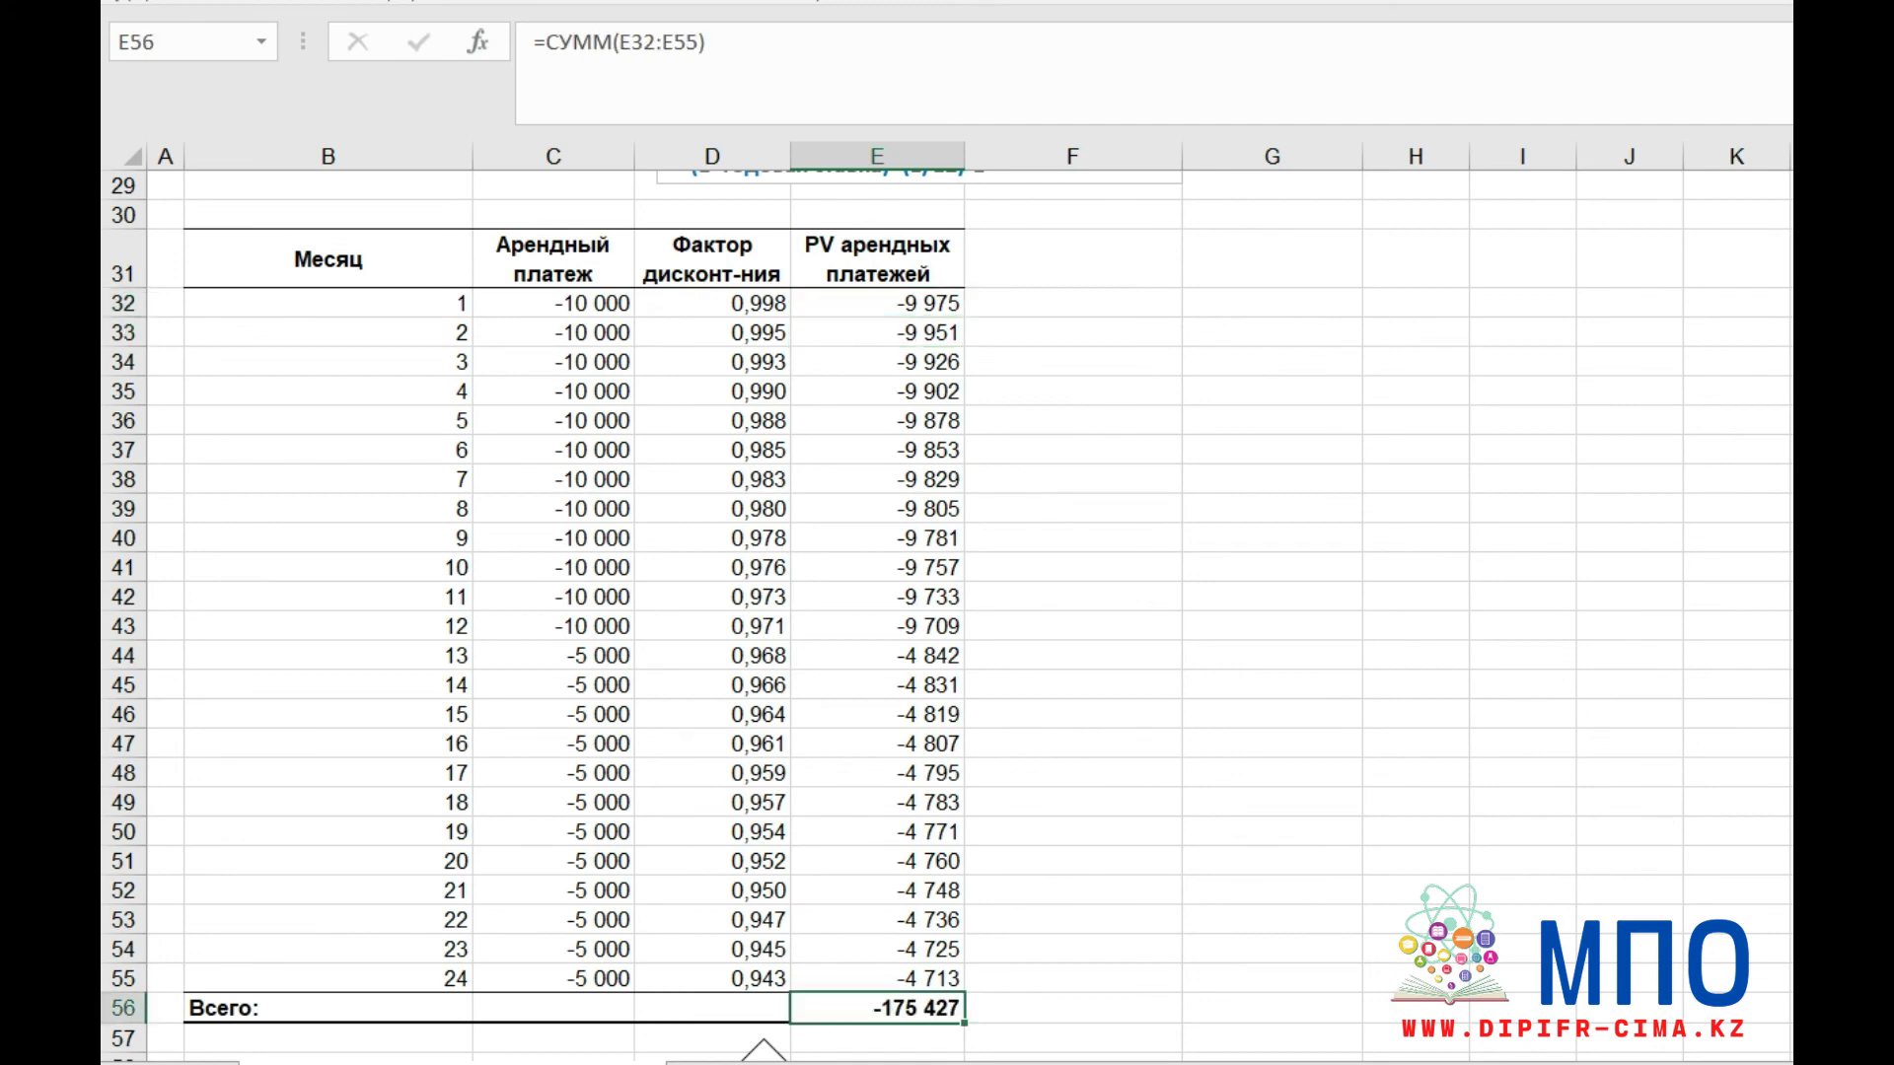
double_click(901, 1006)
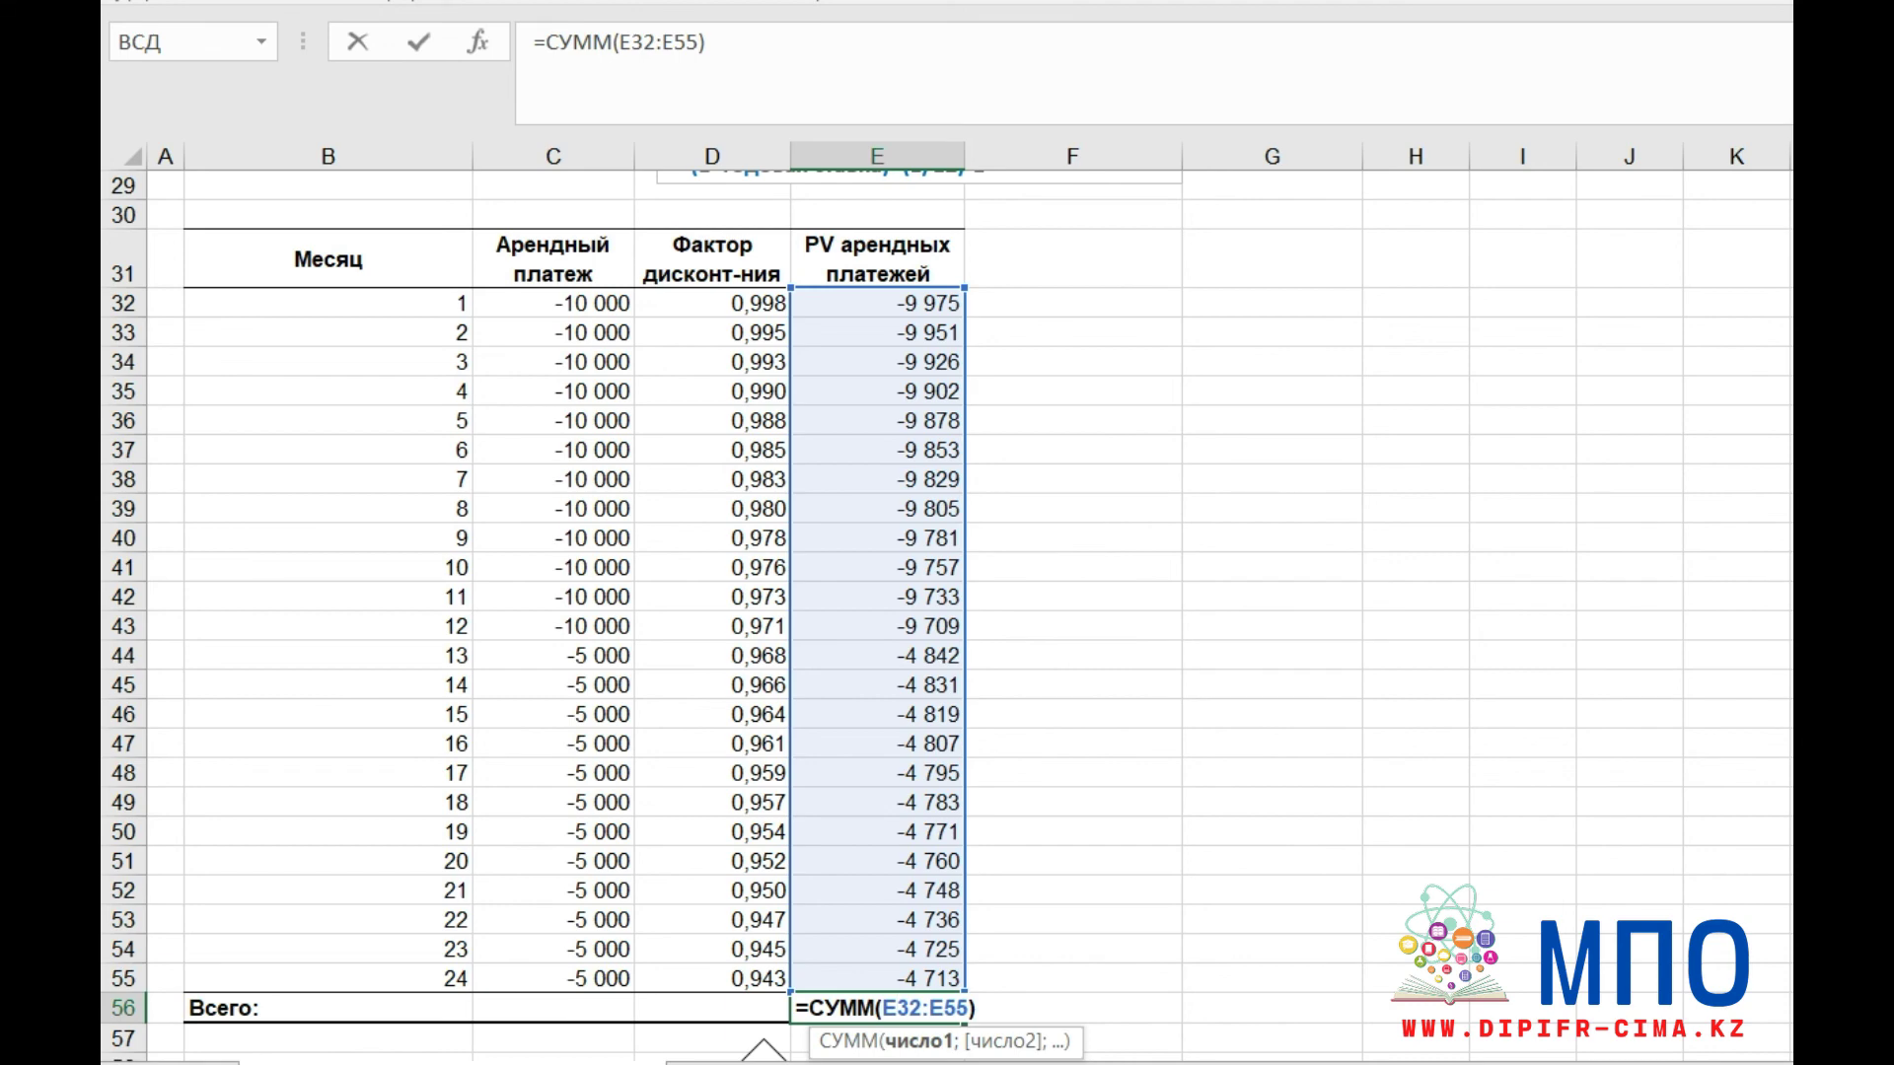
left_click(1785, 949)
- Inspect the contents of D66, D67 and D68 behind the initial recognition entries for the right of use, lease liability and cash
scroll(947, 616, "down", 4)
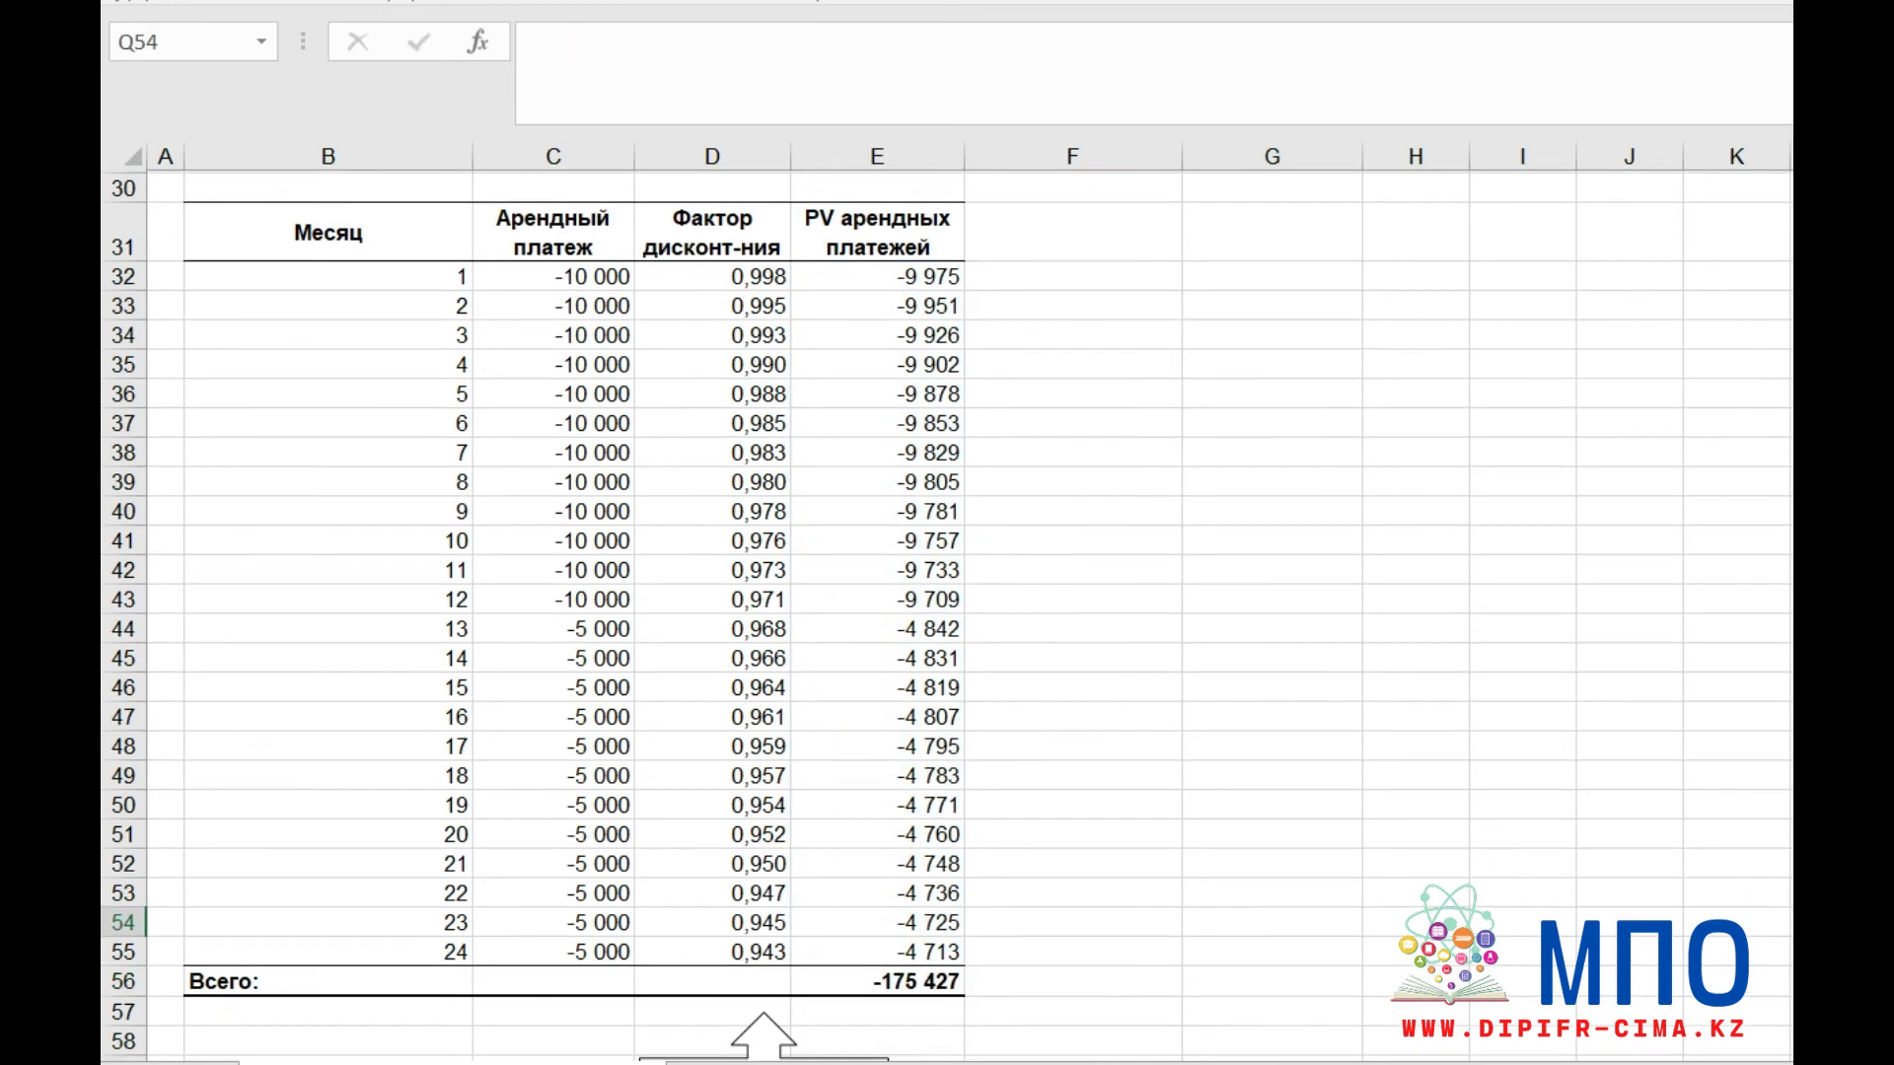
scroll(1734, 1010, "down", 2)
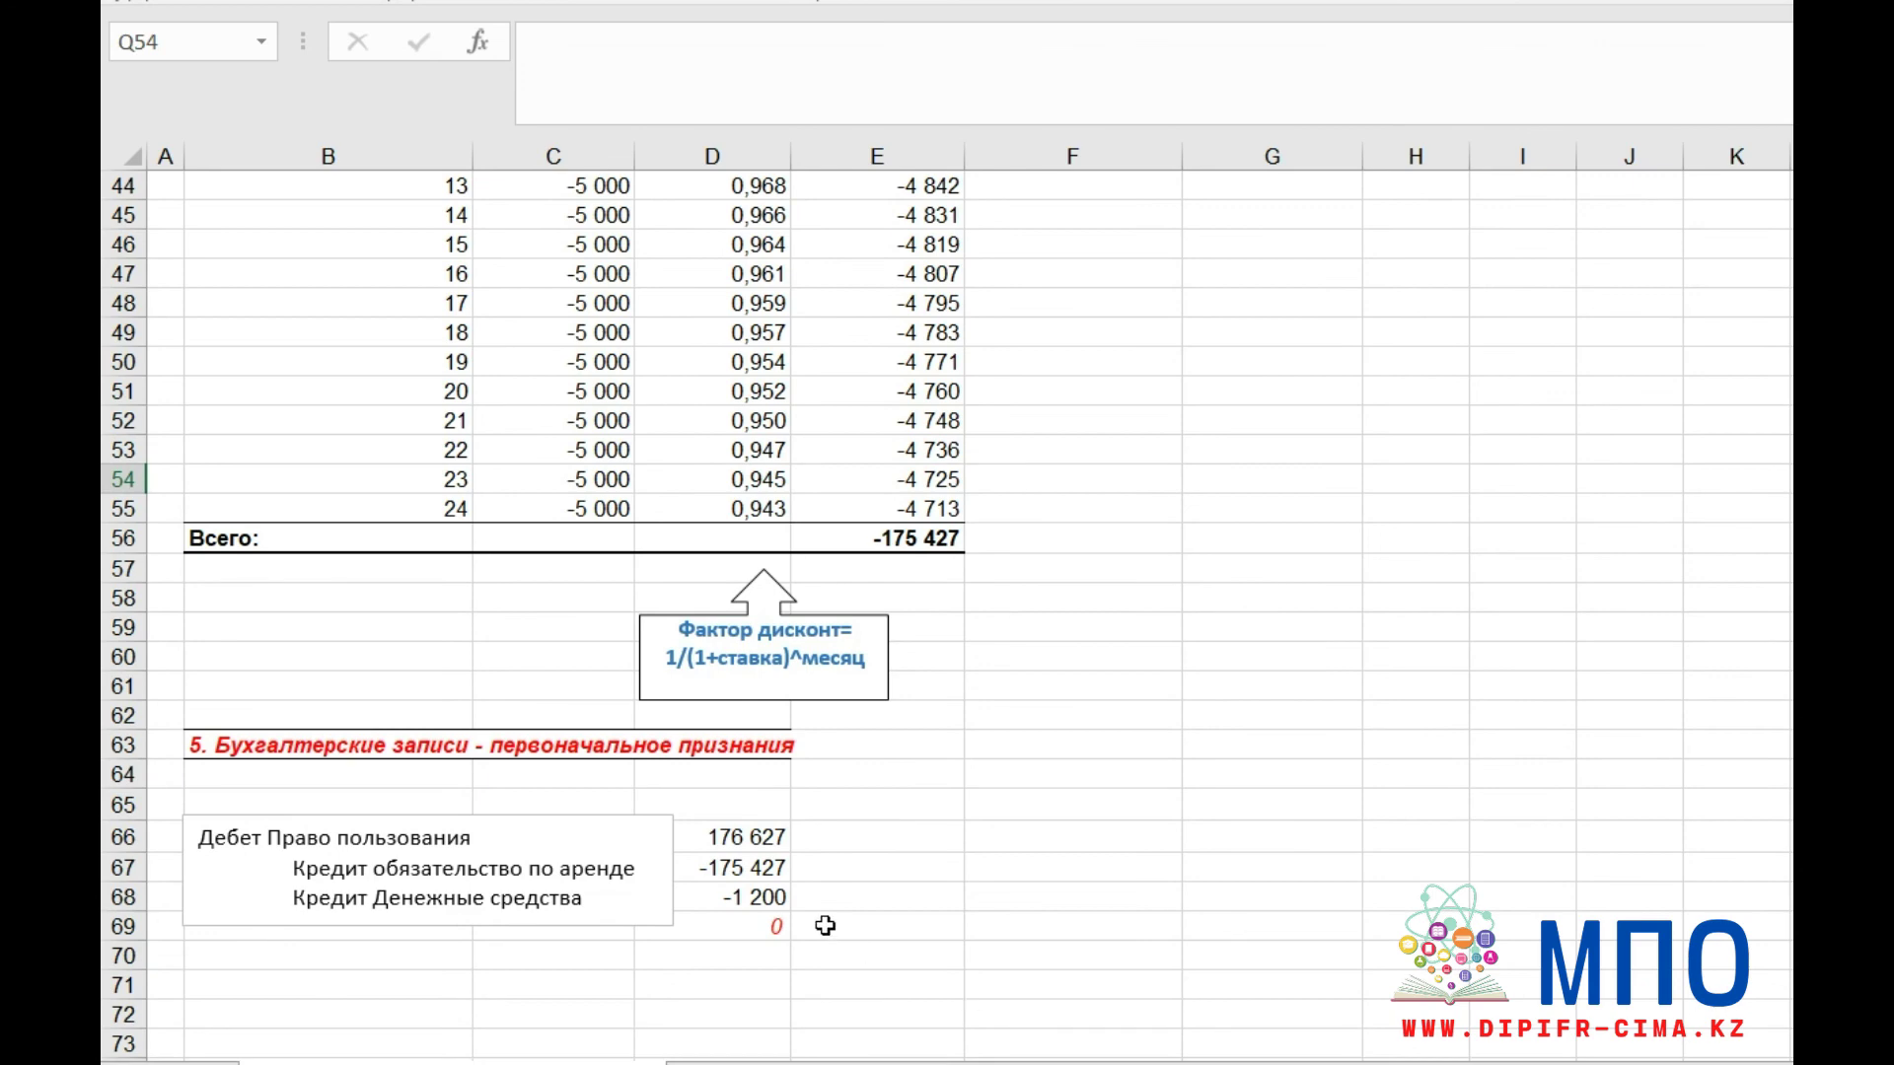
double_click(755, 836)
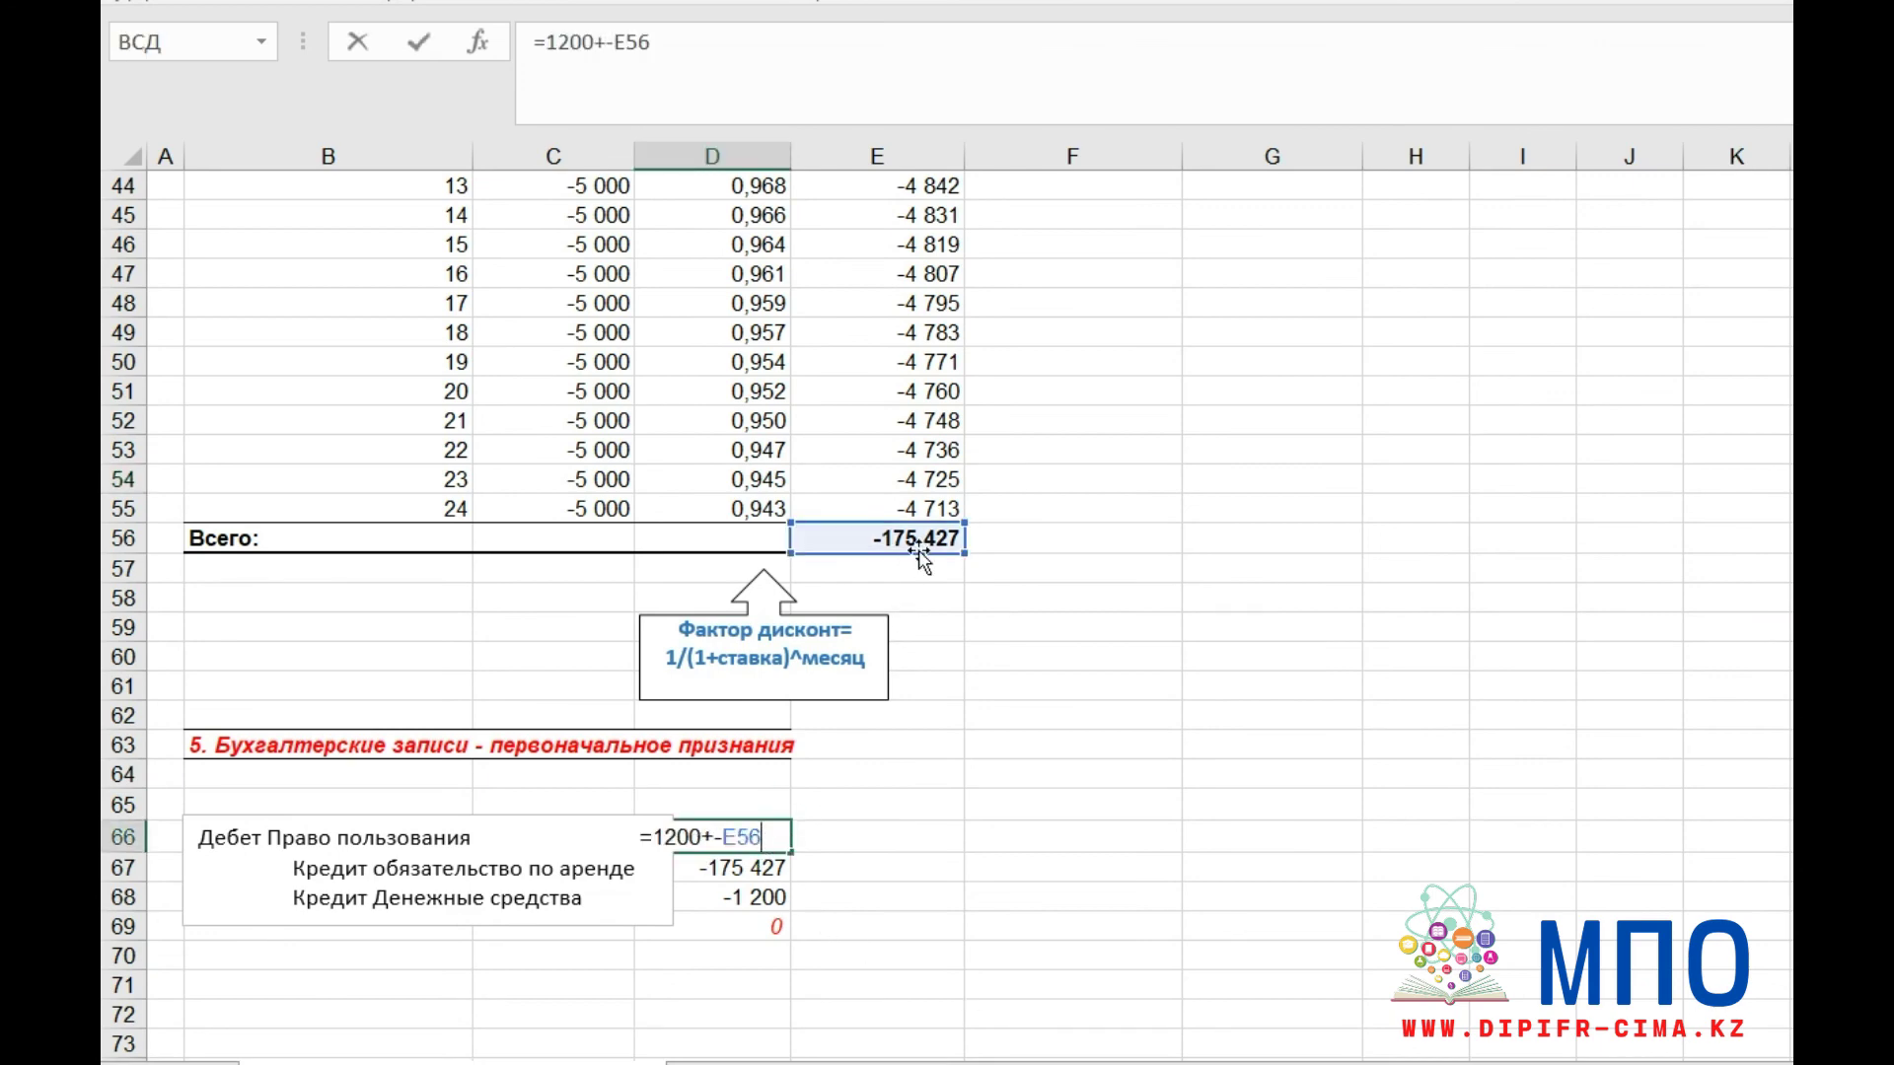
key("ctrl+Return")
double_click(773, 866)
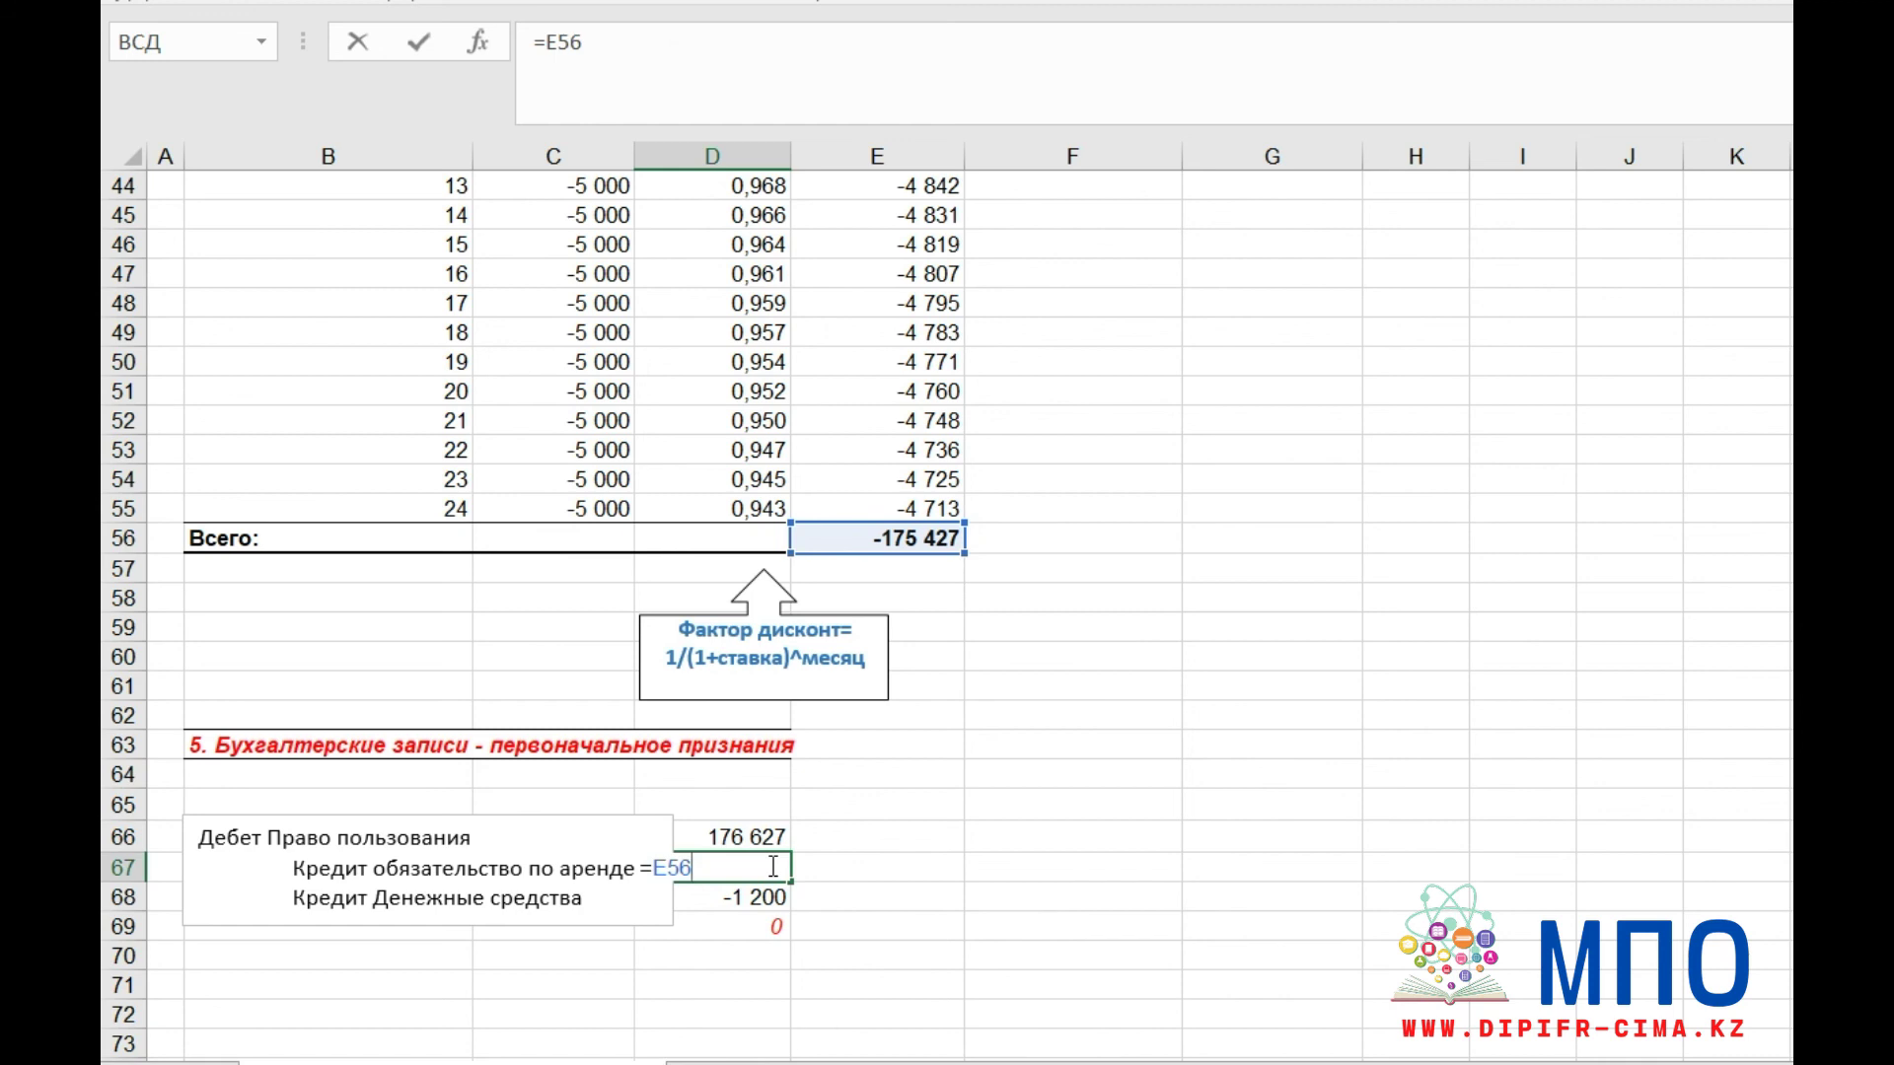
key("ctrl+Return")
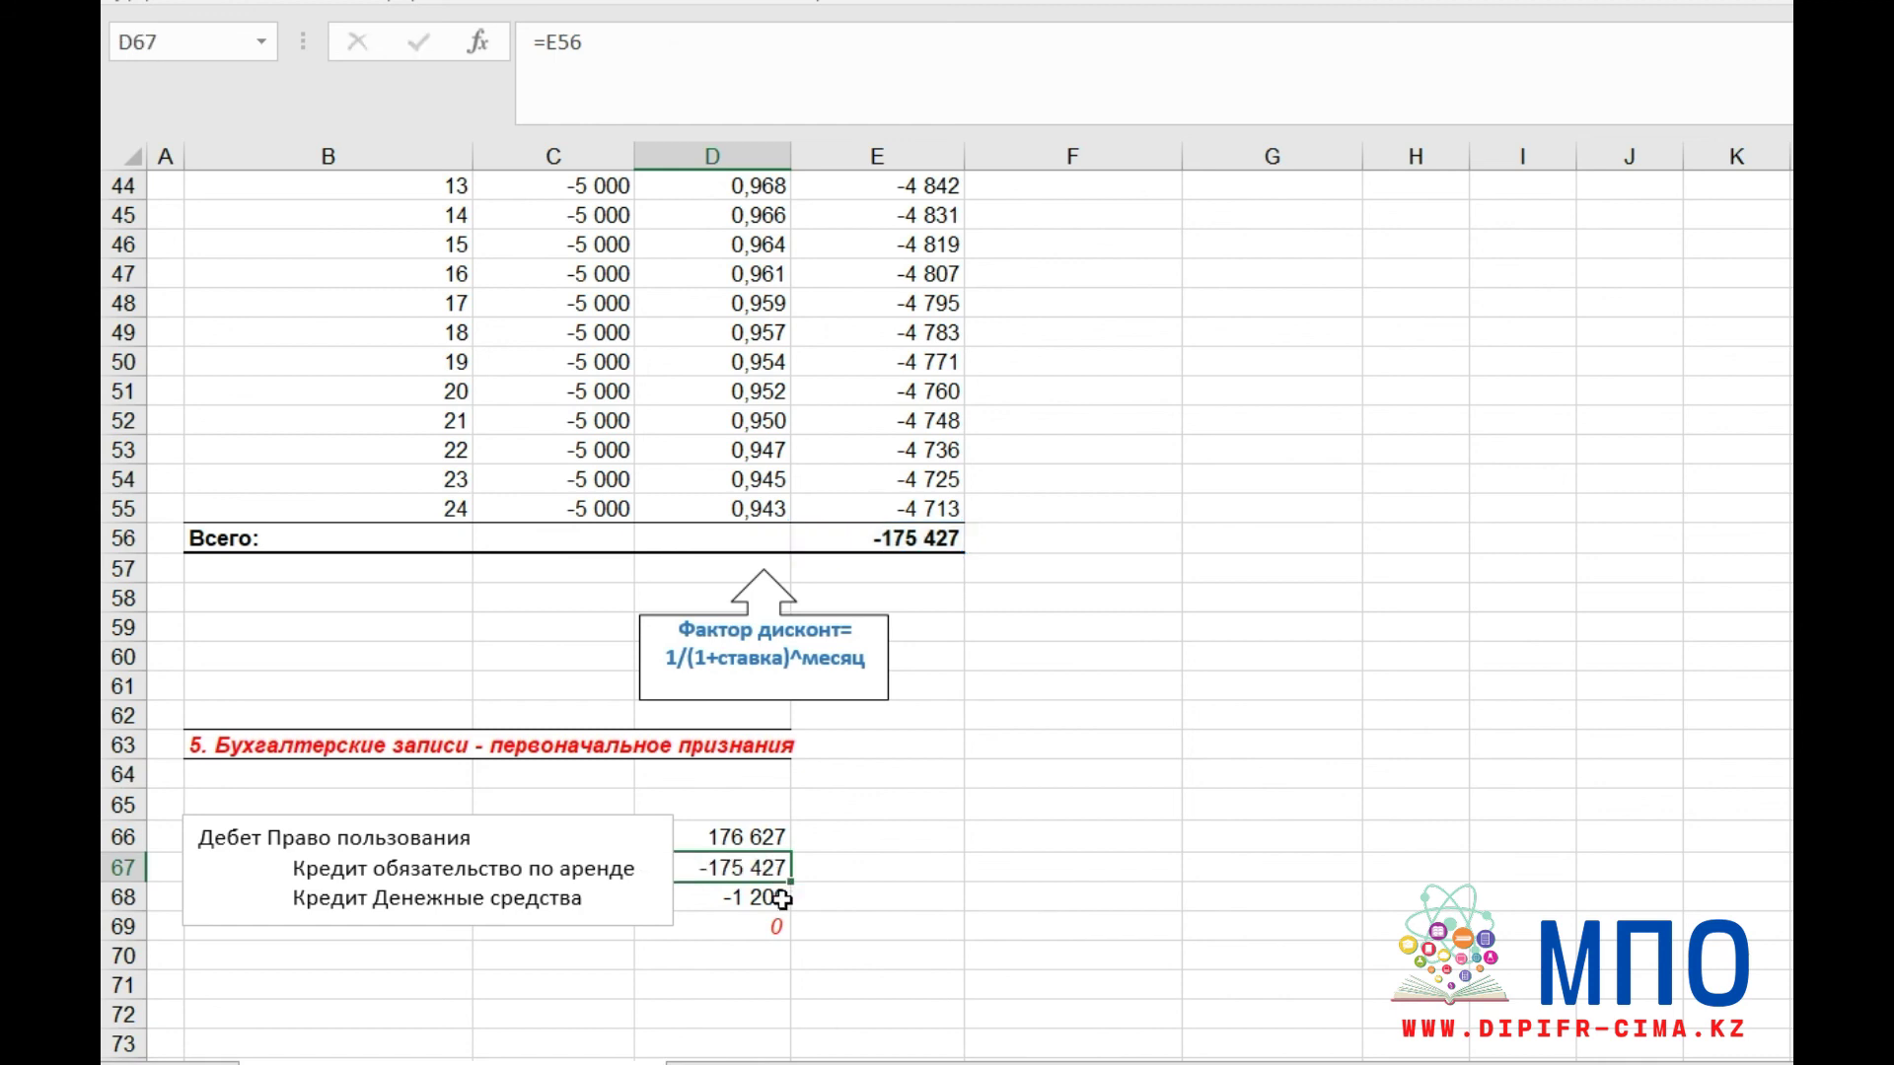
double_click(783, 899)
key("ctrl+Return")
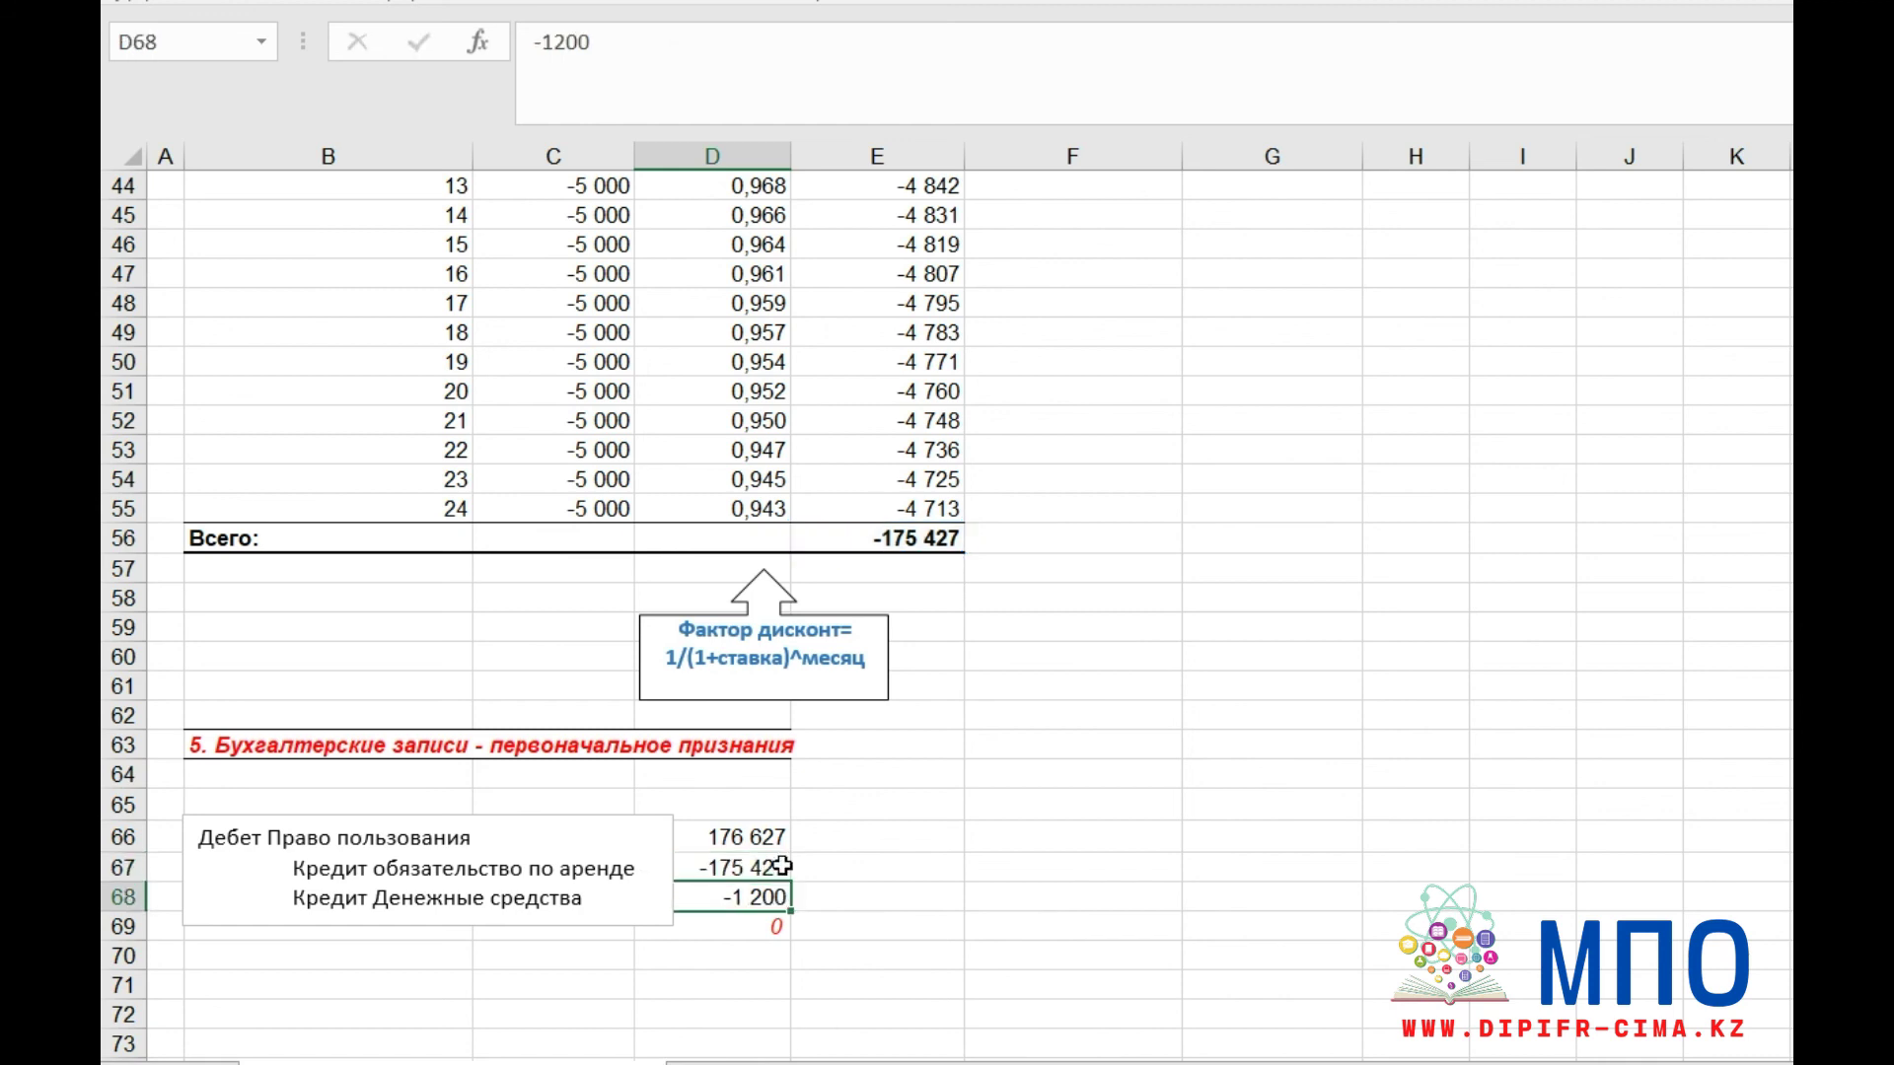
double_click(777, 832)
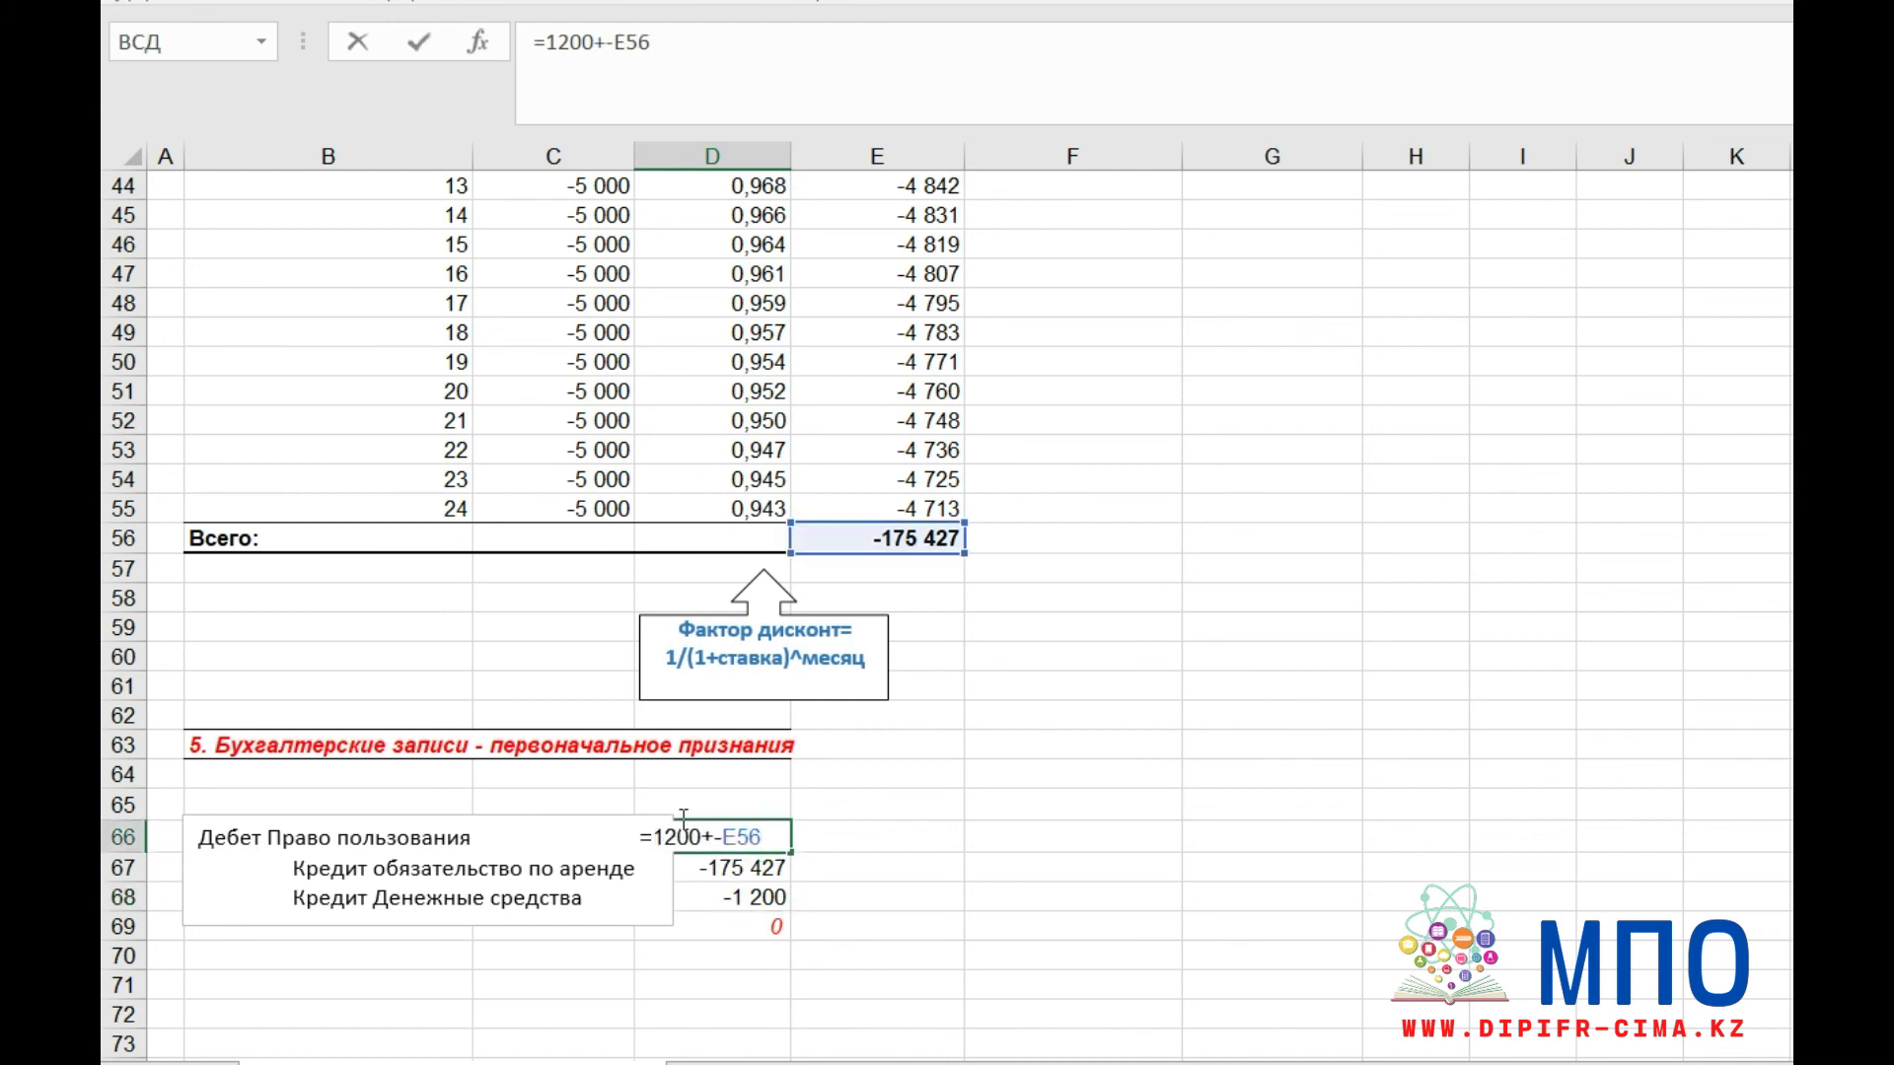
left_click_drag(656, 837, 701, 837)
left_click(734, 898)
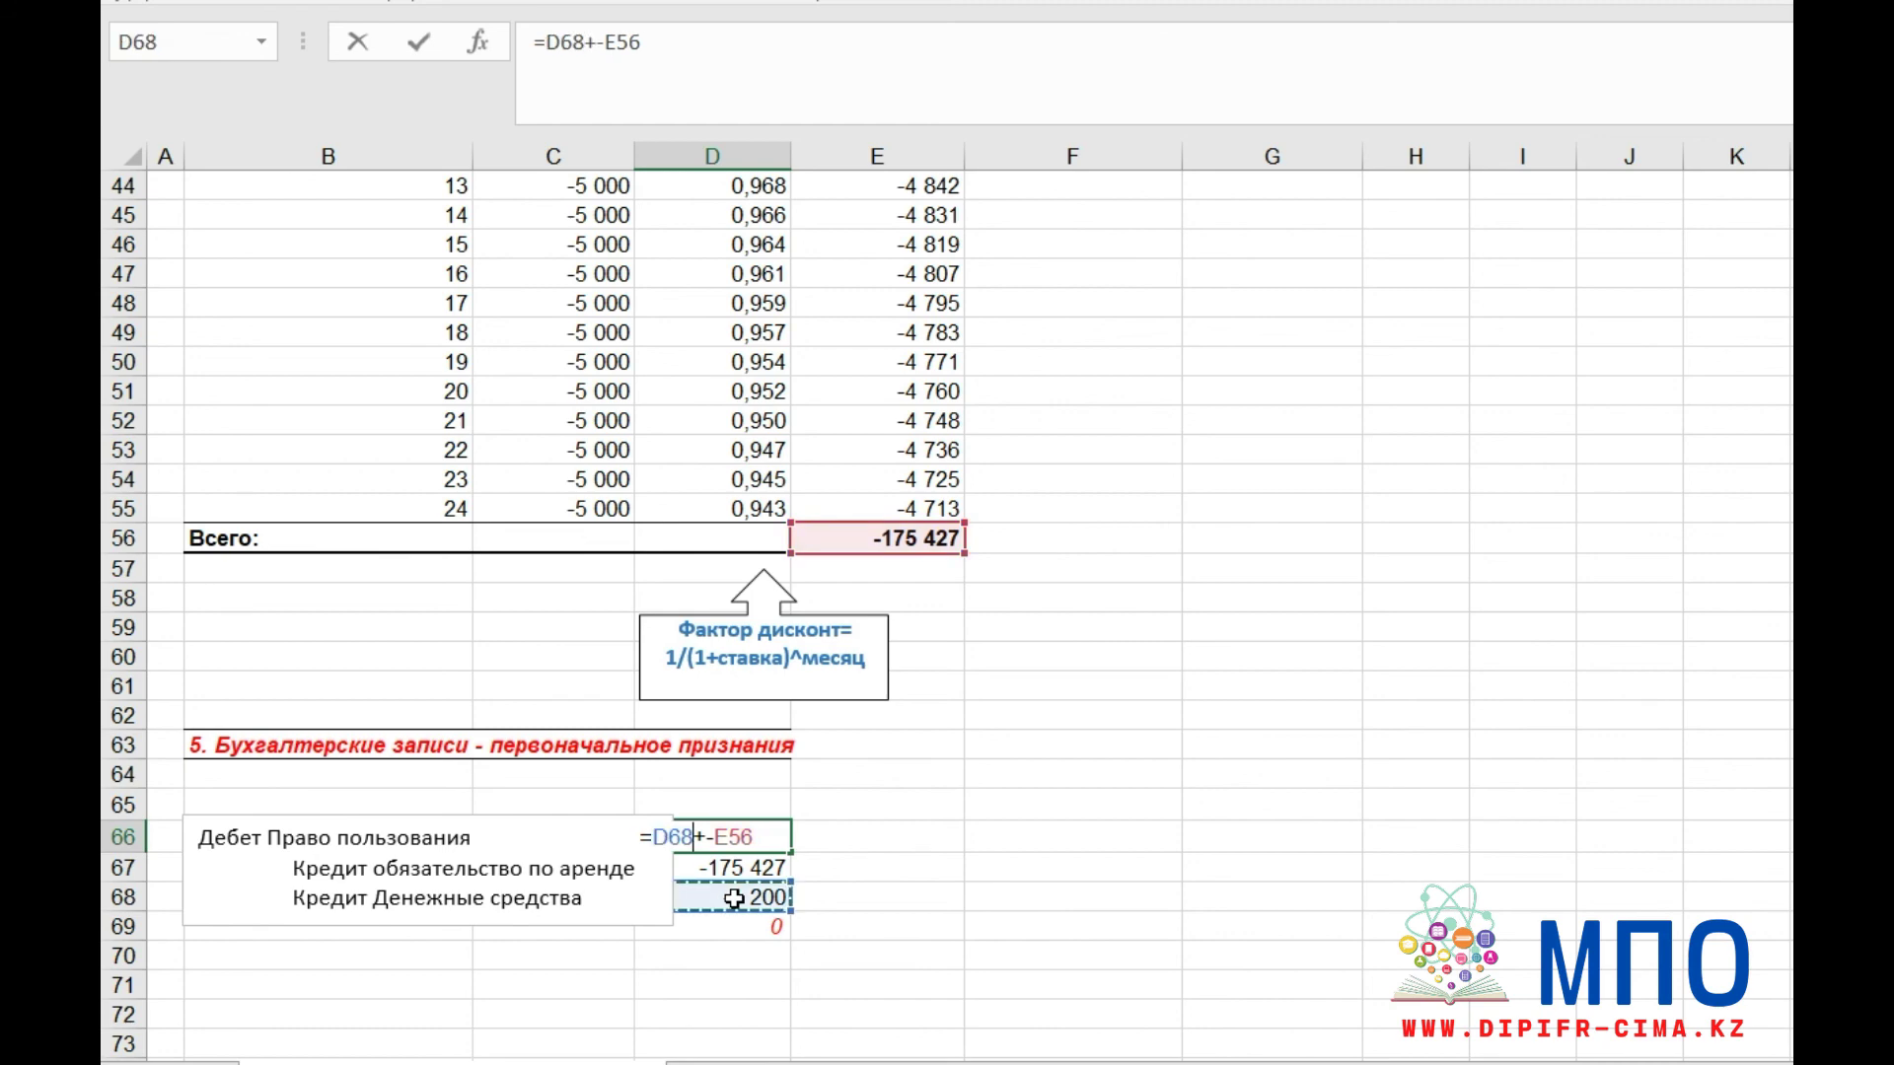
key("Escape")
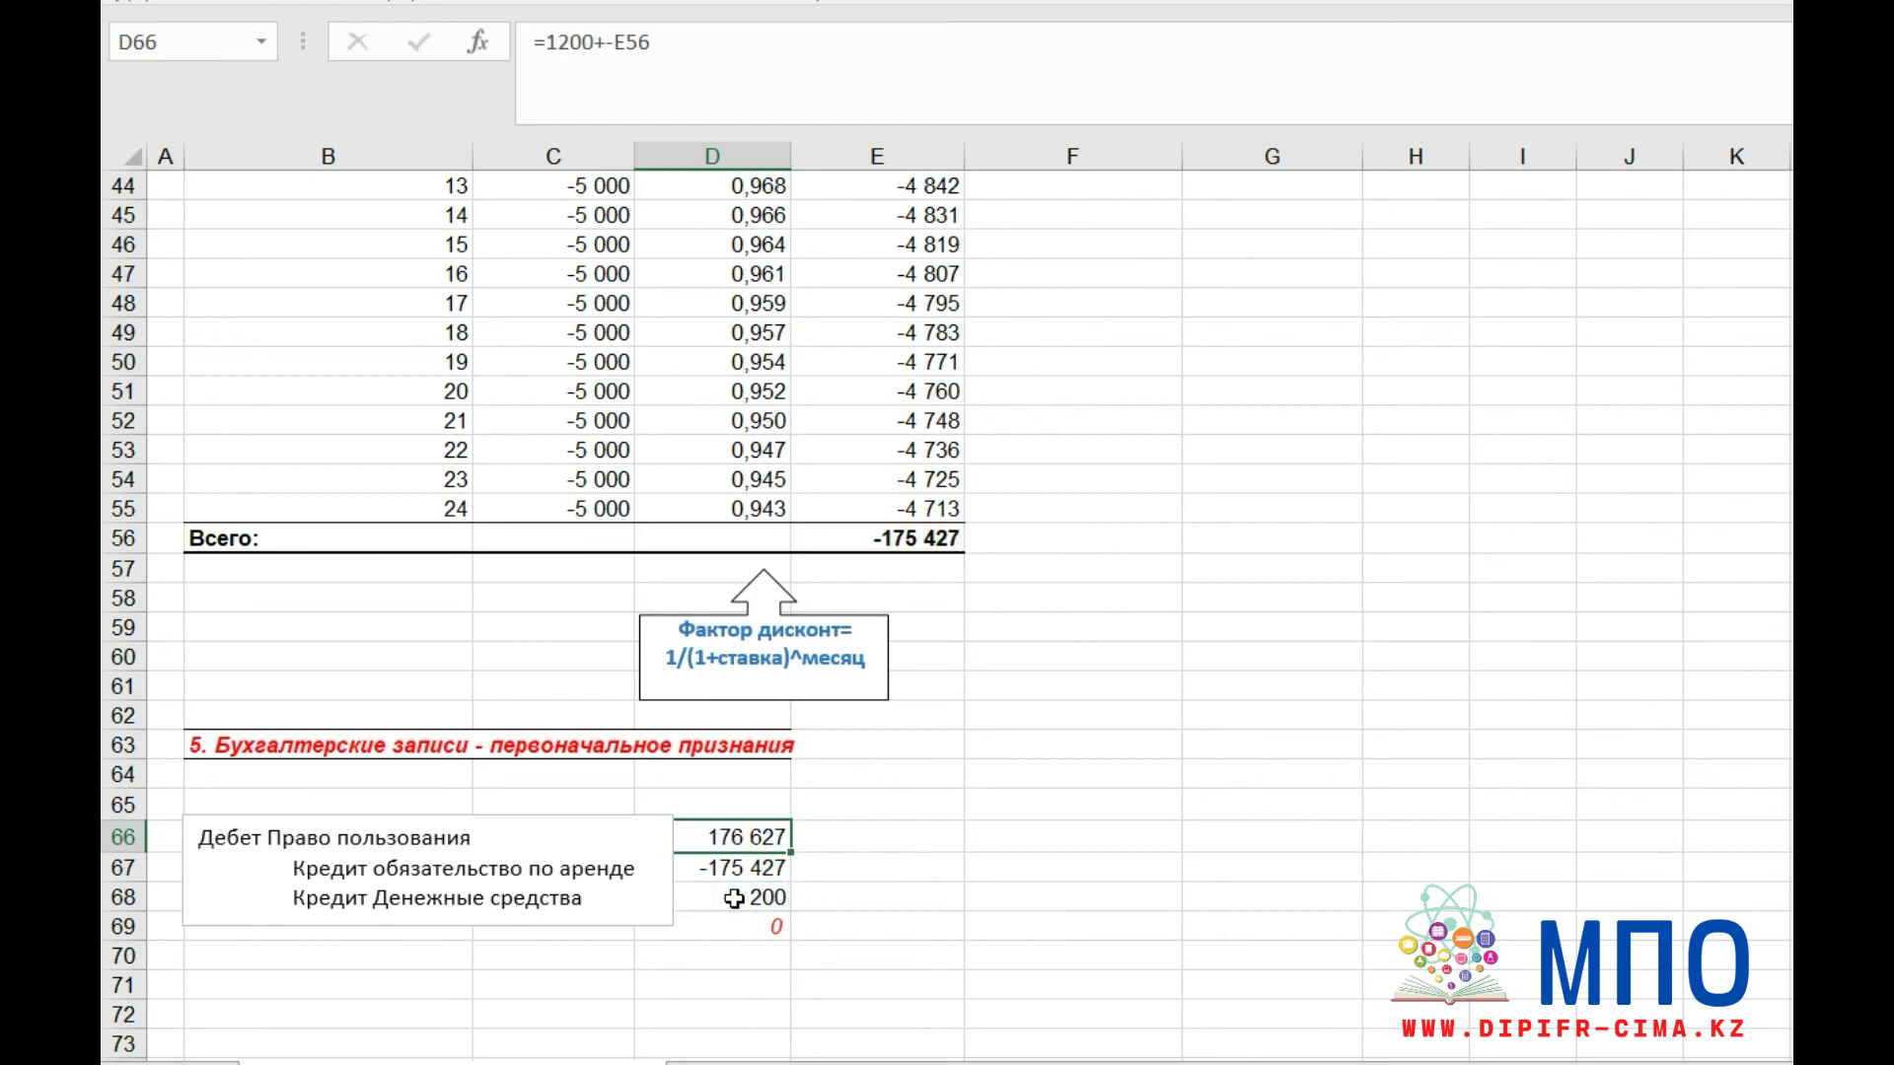
- Replace the fixed 1200 in the right-of-use formula in D66 with -D68, giving =-D68+-E56
double_click(700, 837)
left_click_drag(699, 836, 653, 836)
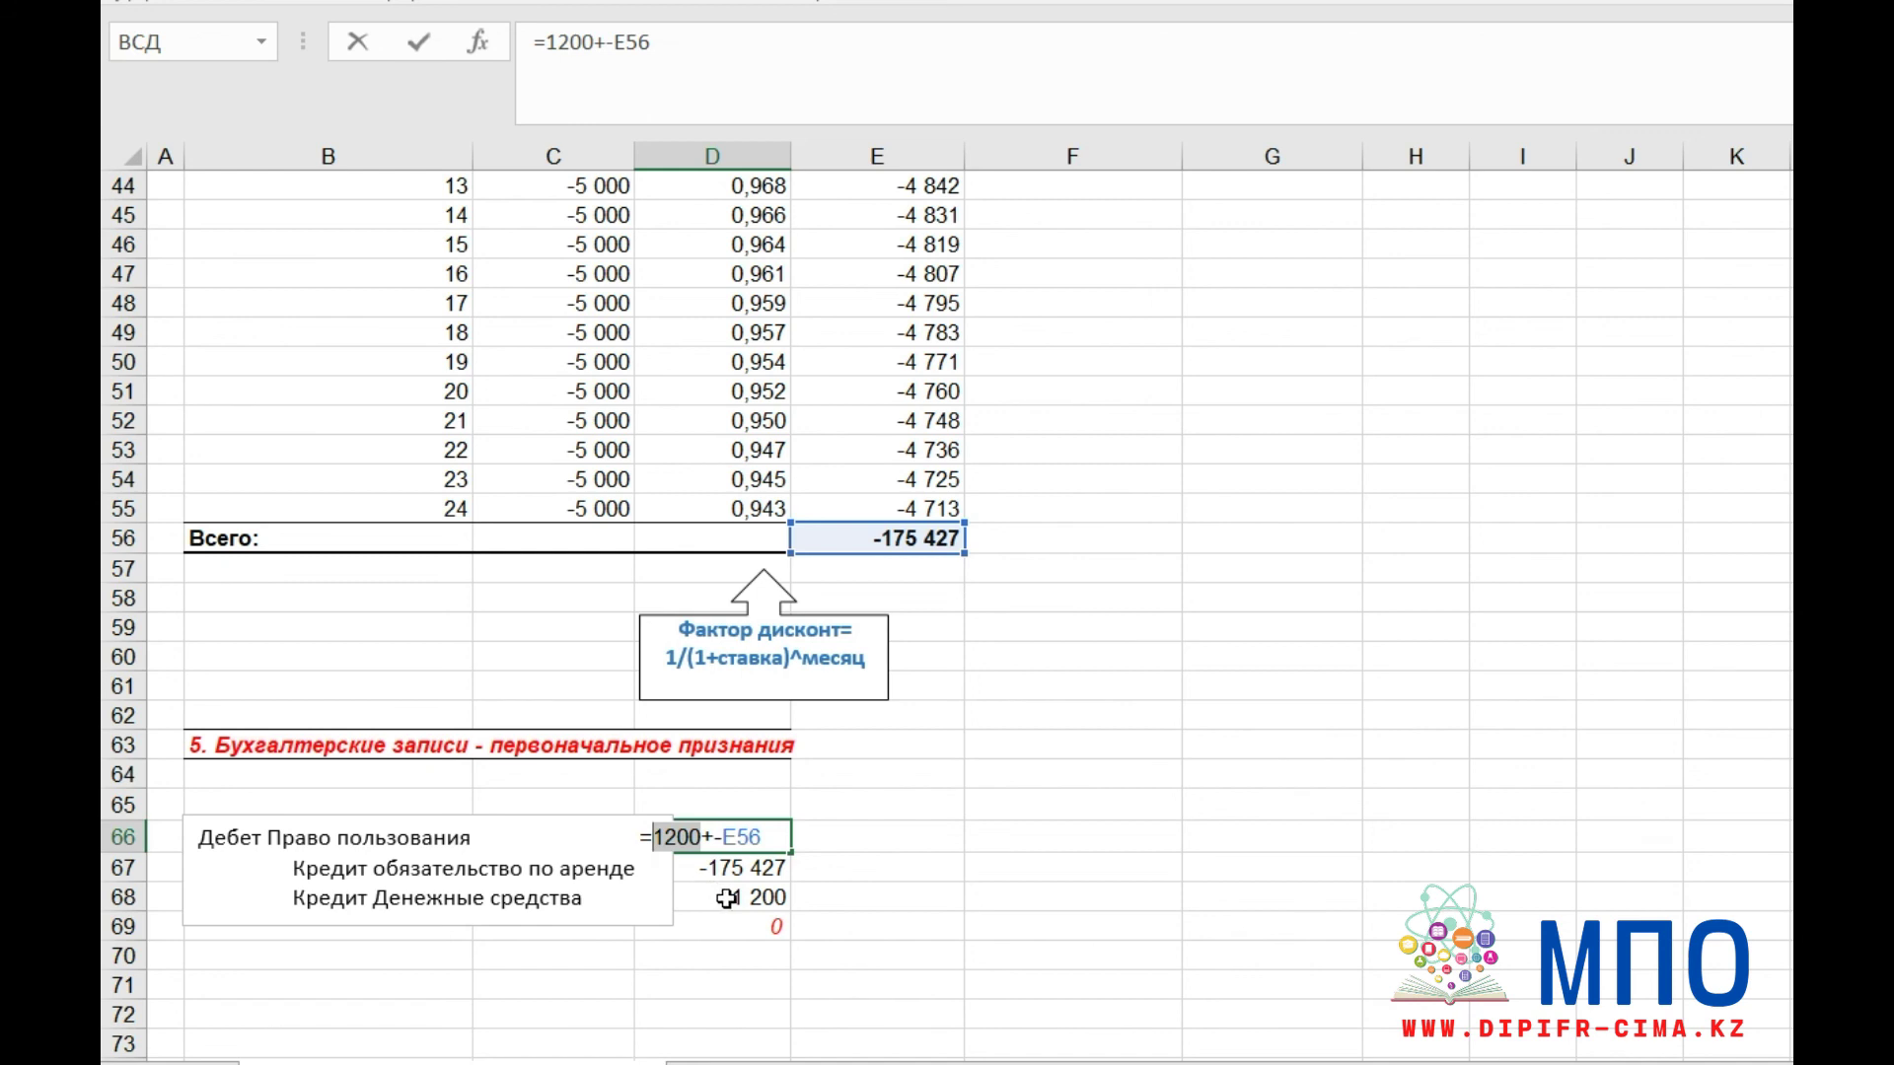
type("-")
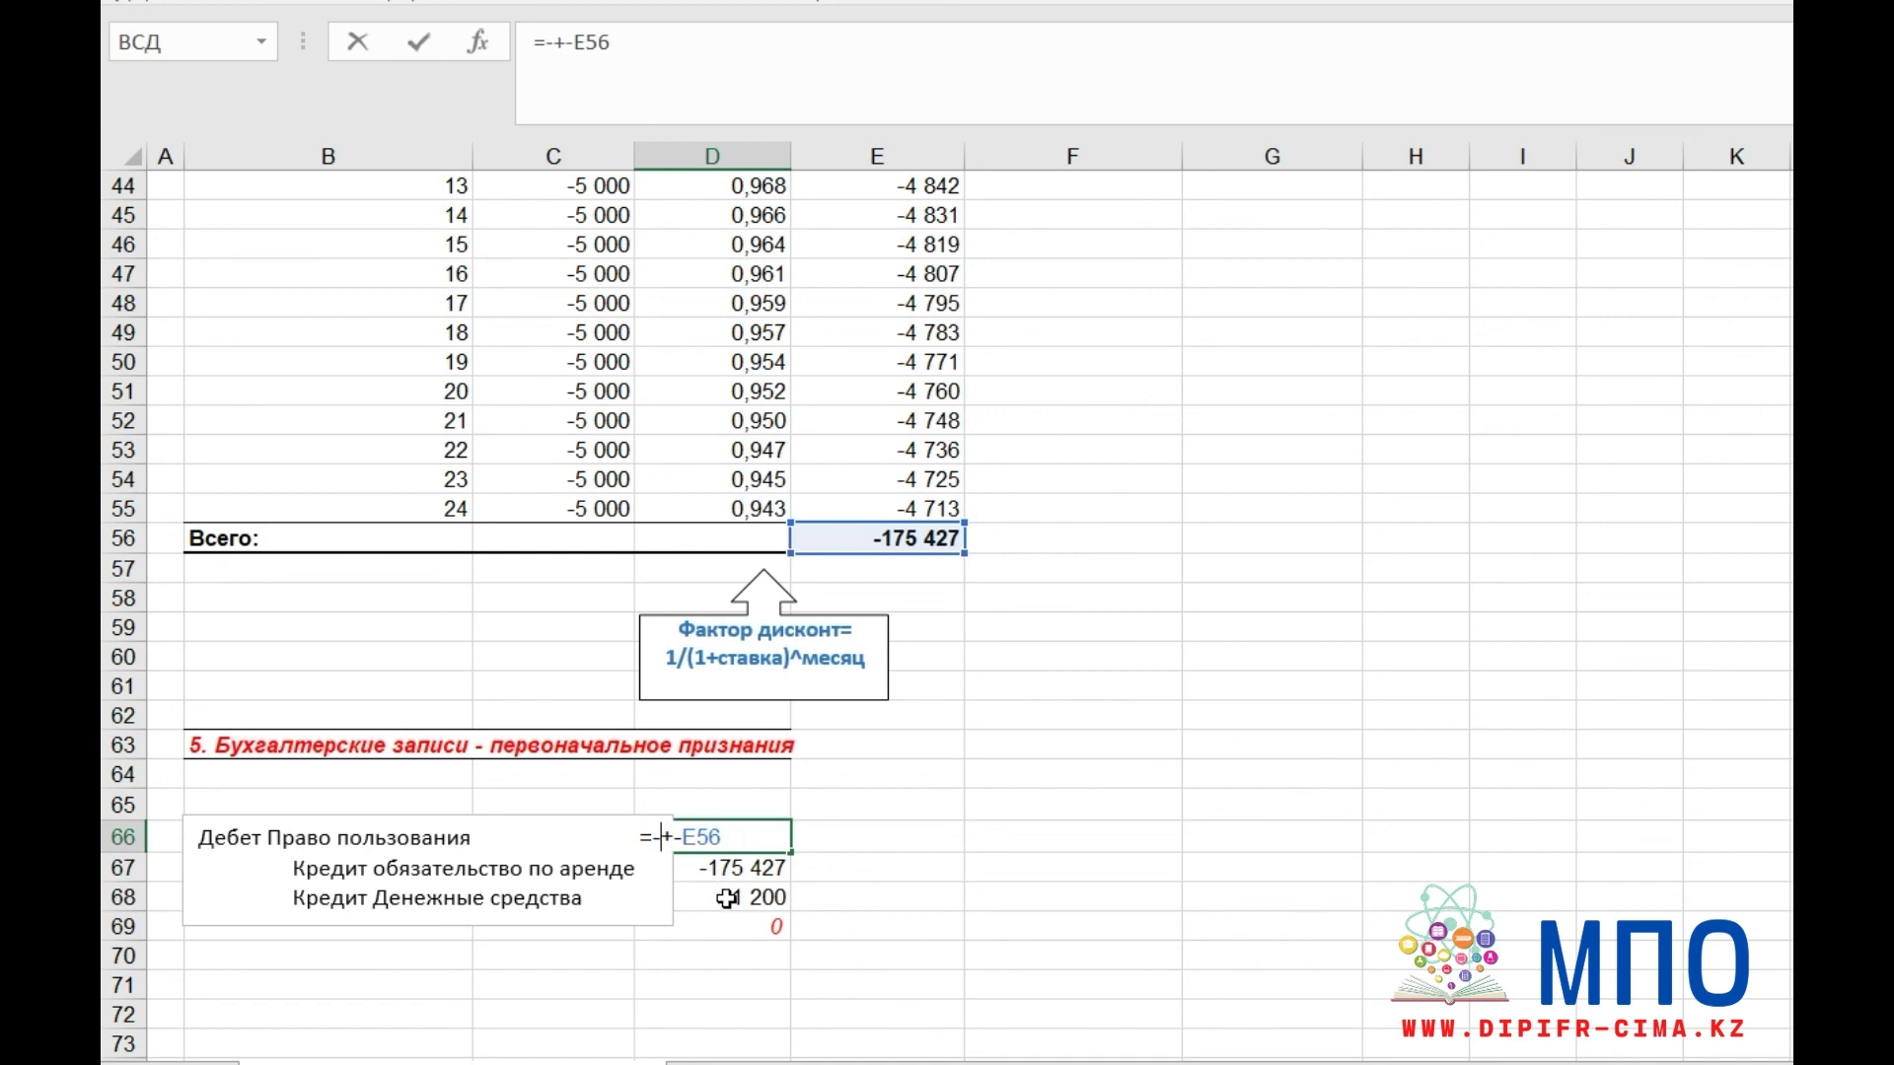
left_click(727, 898)
key("Return")
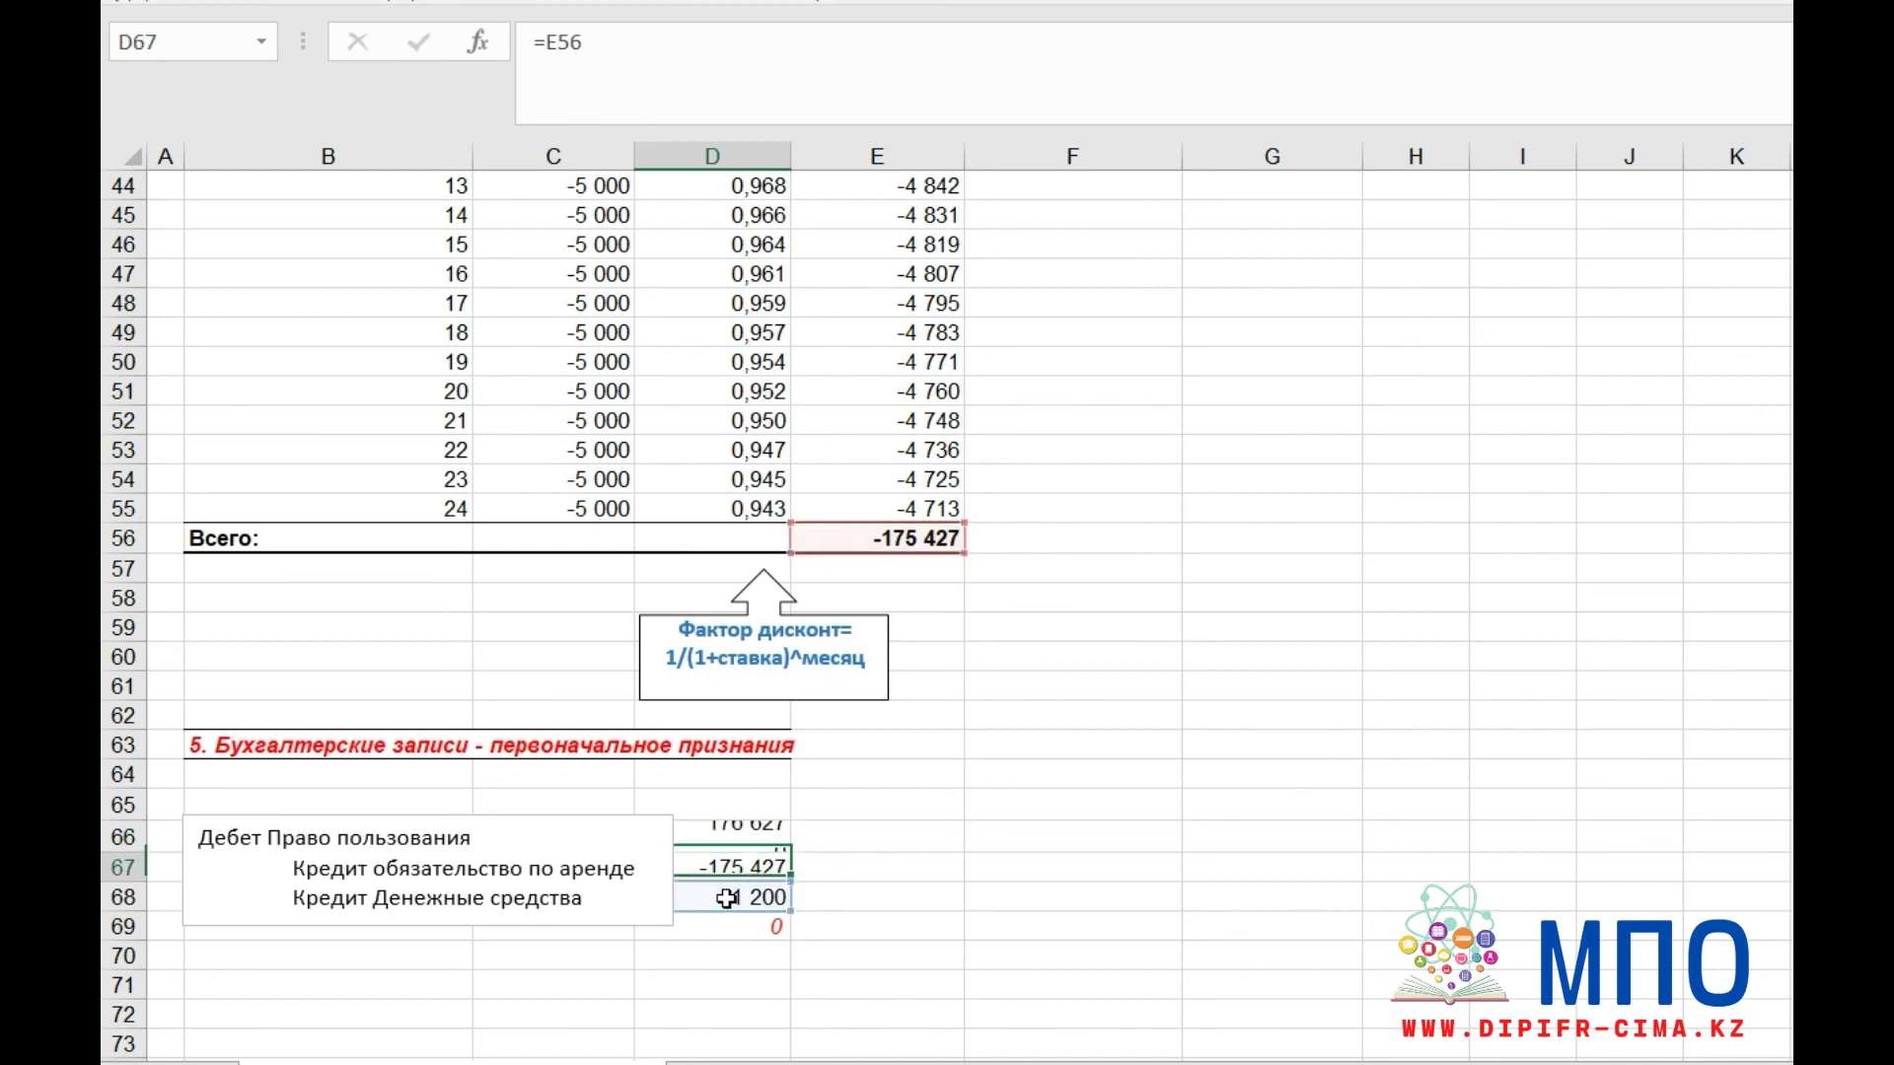
- Check the cash amount in D68 and the cell references in the right-of-use formula in D66, leaving both unedited
double_click(727, 898)
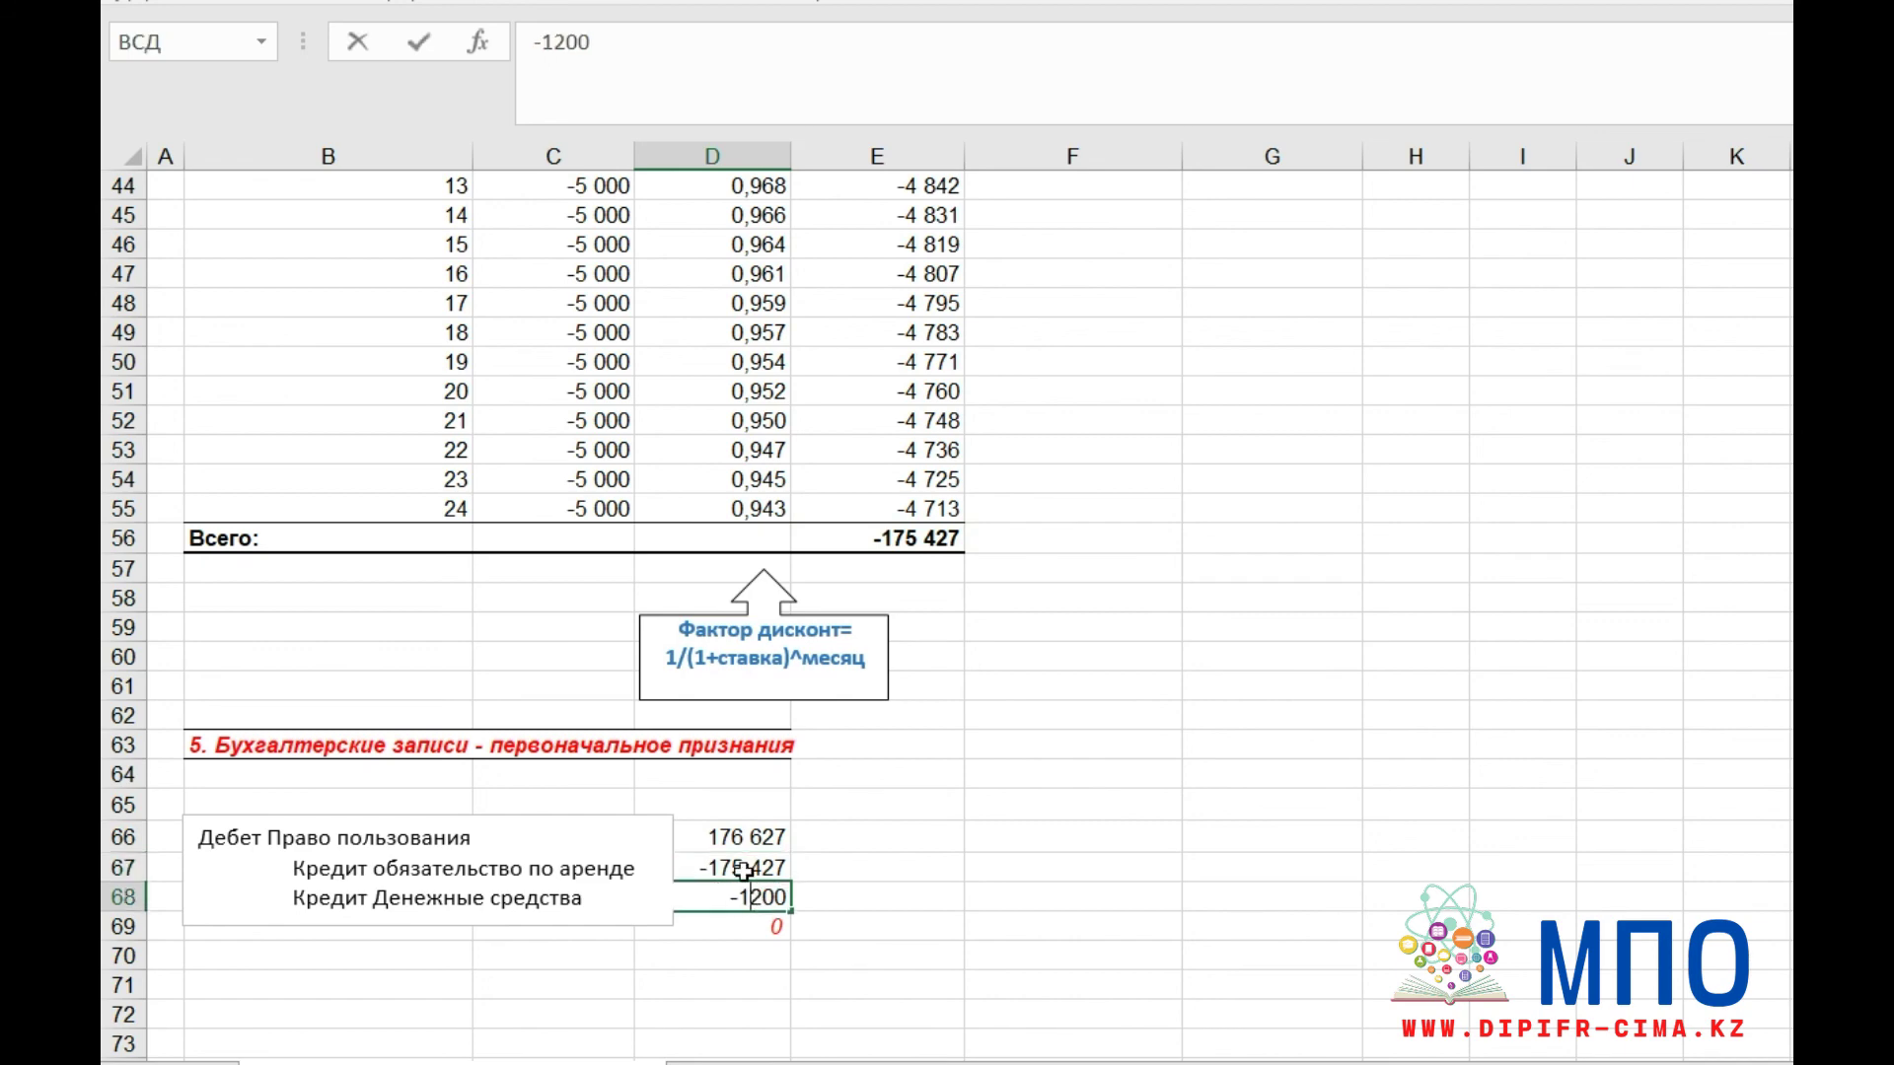
double_click(727, 838)
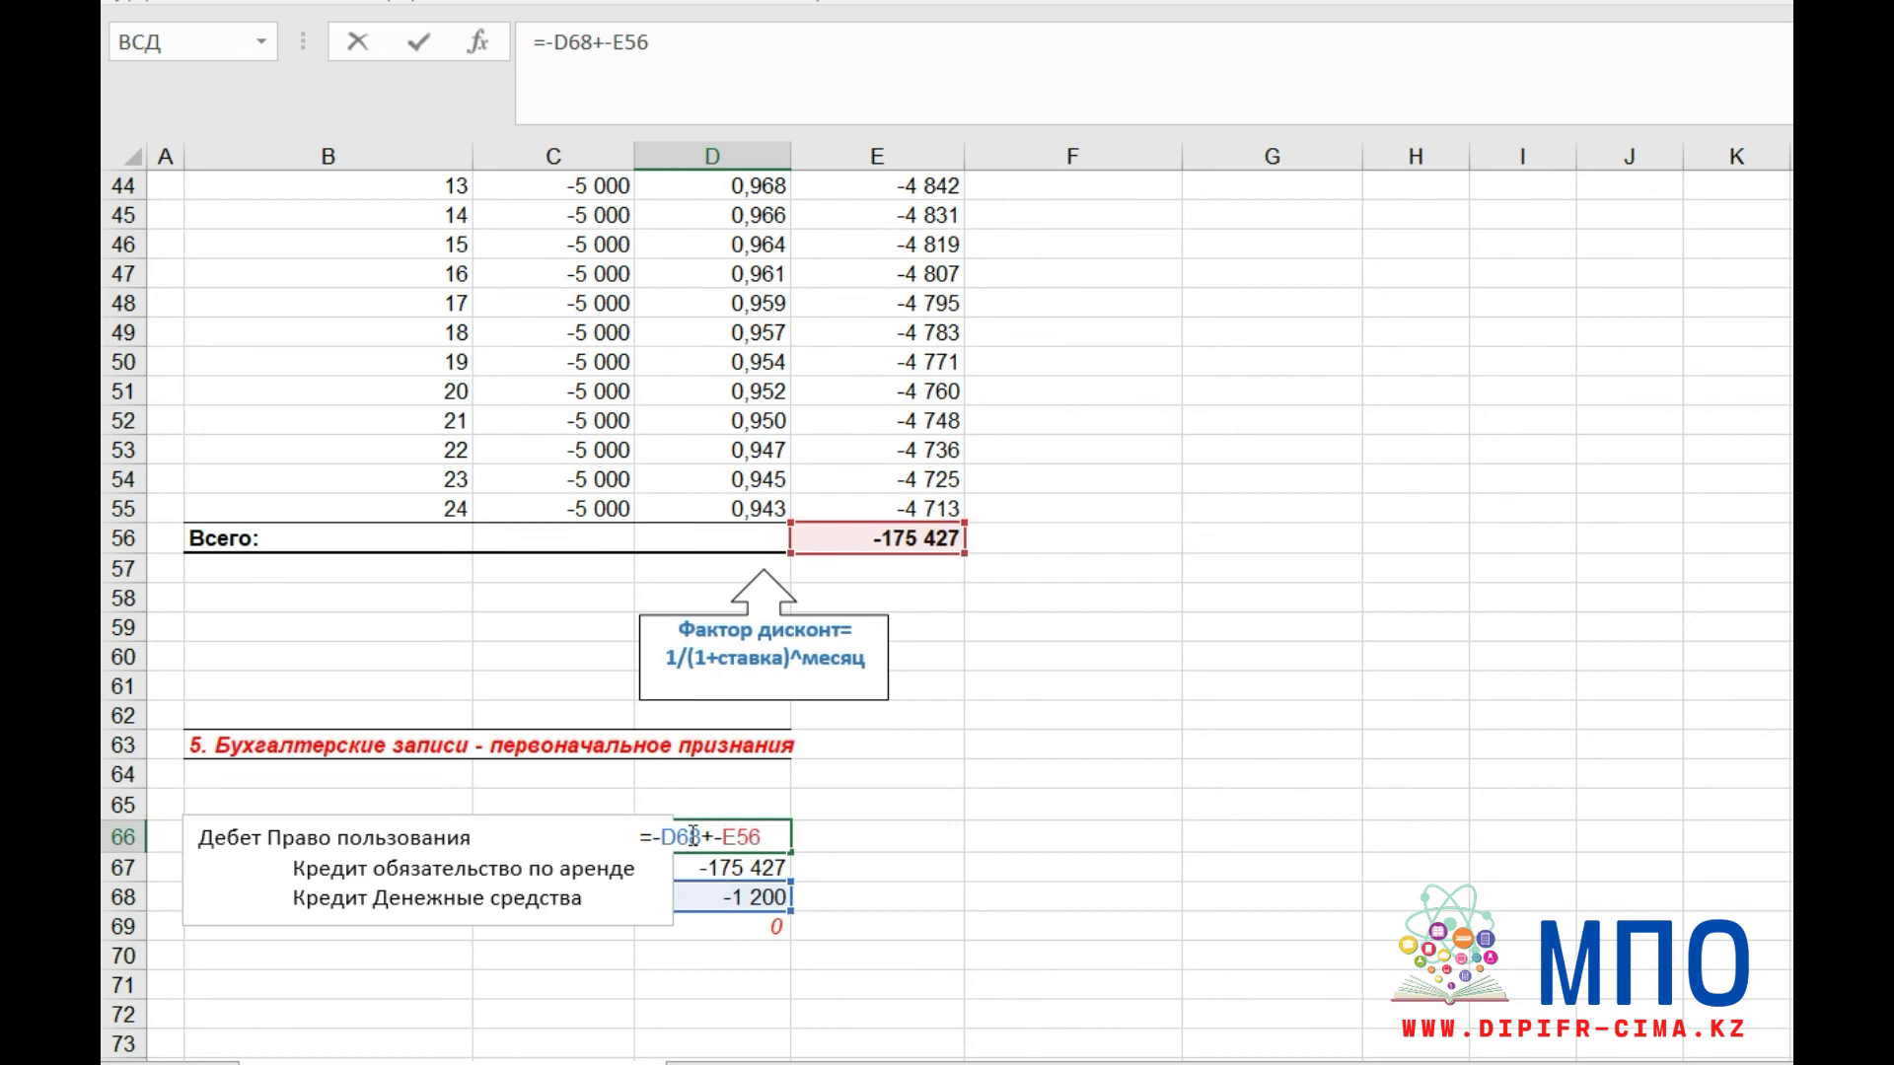
left_click(859, 886)
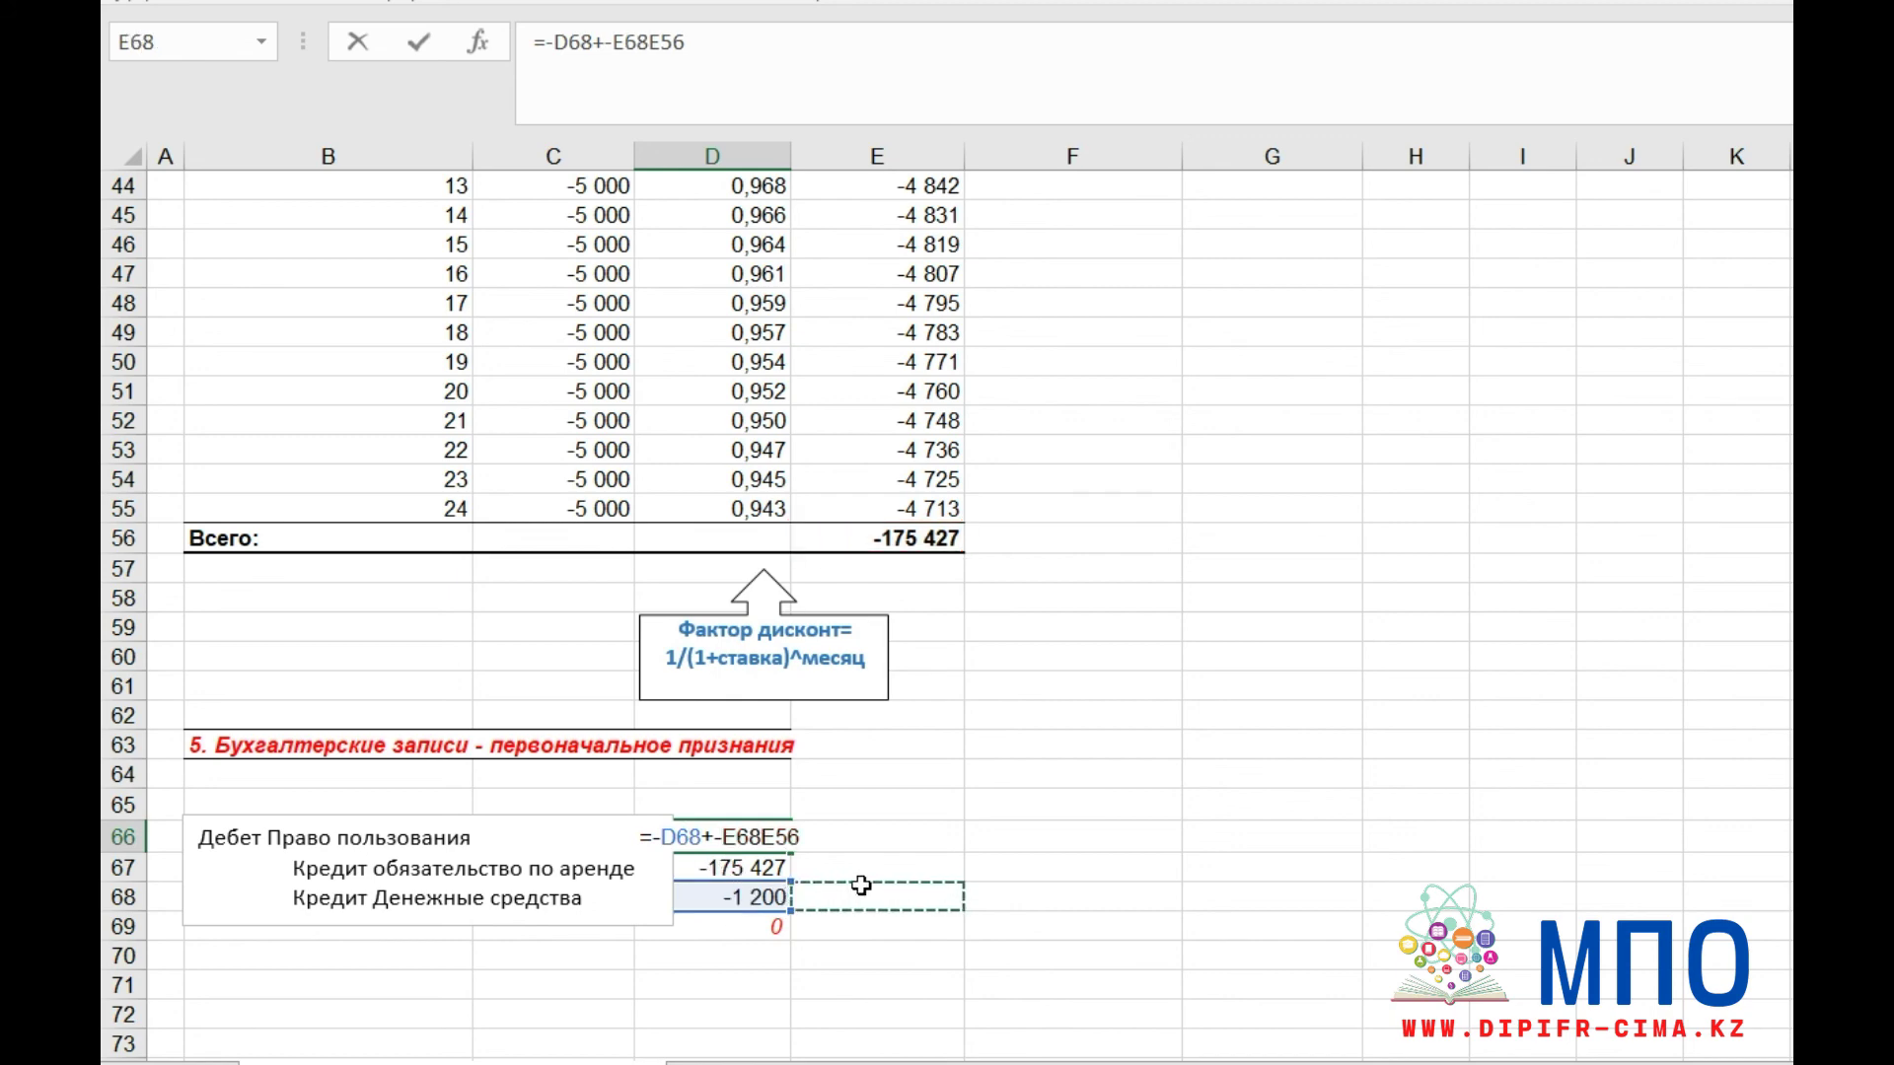
key("Escape")
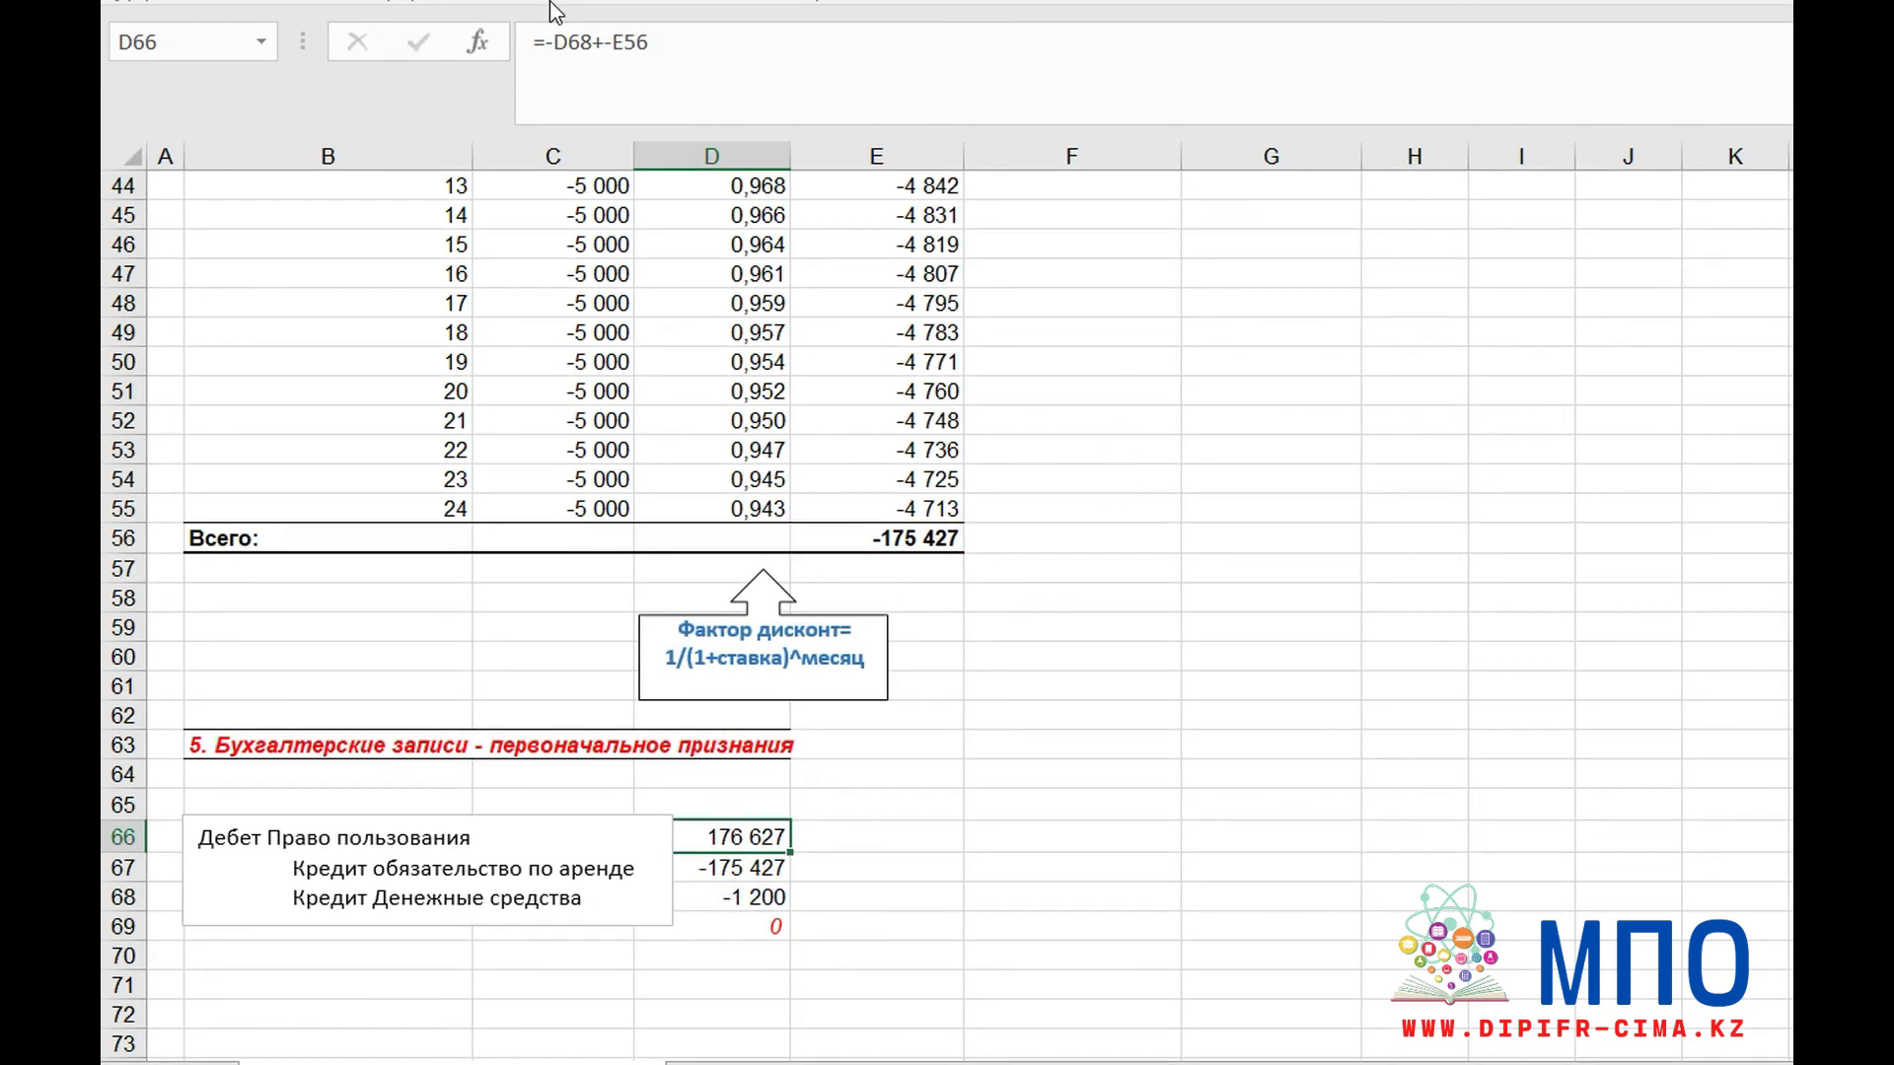